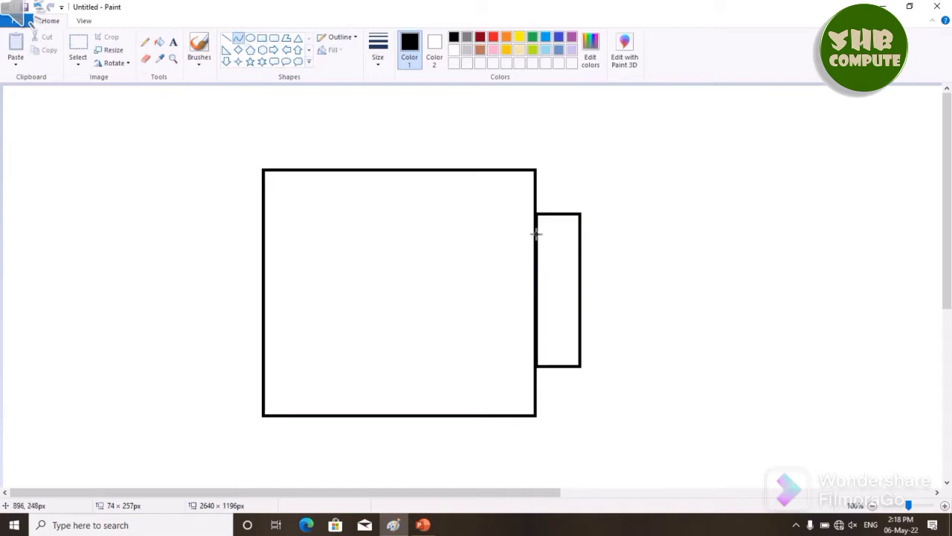
Draw a curve bowing outward from the mug's side edge as the inner outline of the rectangular handle.
mouse_move(534, 236)
left_mouse_down()
mouse_move(569, 243)
mouse_move(537, 356)
mouse_move(573, 263)
mouse_move(536, 356)
left_mouse_up()
key("ctrl+z")
left_click(238, 38)
left_click_drag(539, 290, 578, 274)
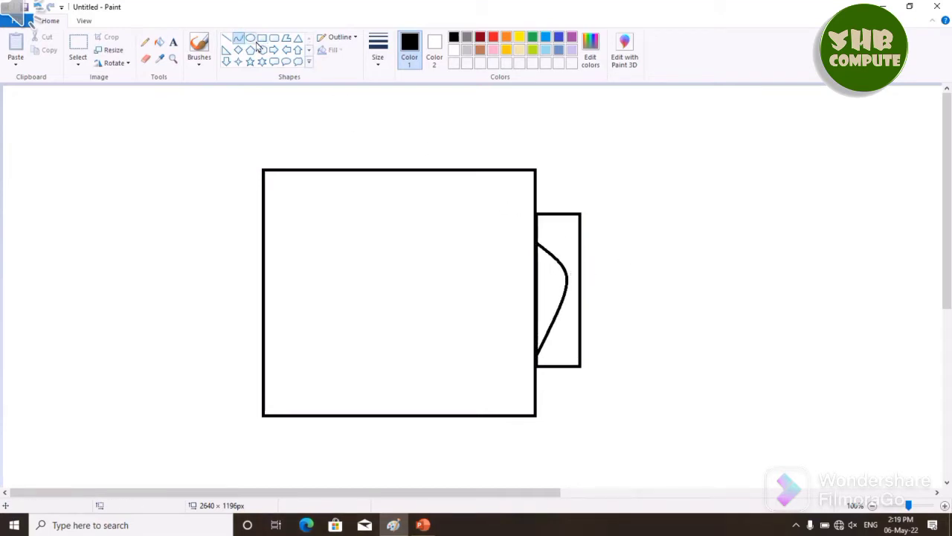
Draw an eye on the mug's upper right as a circle with a smaller circle about 71 px wide inside it.
left_click(309, 62)
left_click(250, 38)
left_click_drag(444, 204, 500, 288)
left_click(250, 38)
left_click_drag(453, 212, 507, 255)
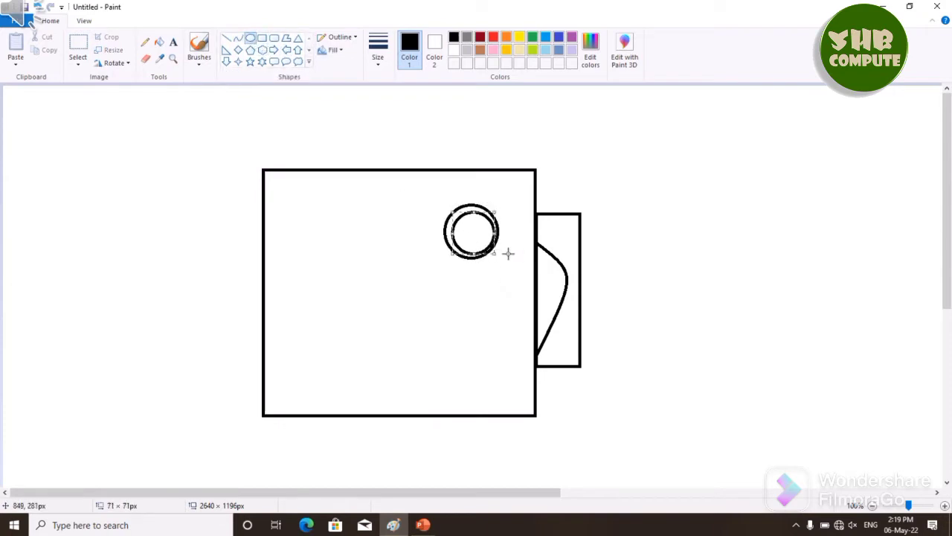
Duplicate the eye and place a horizontally mirrored copy just left of the original.
left_click(198, 46)
left_click(79, 64)
left_click(111, 90)
left_click_drag(433, 200, 512, 267)
key("ctrl+c")
key("ctrl+v")
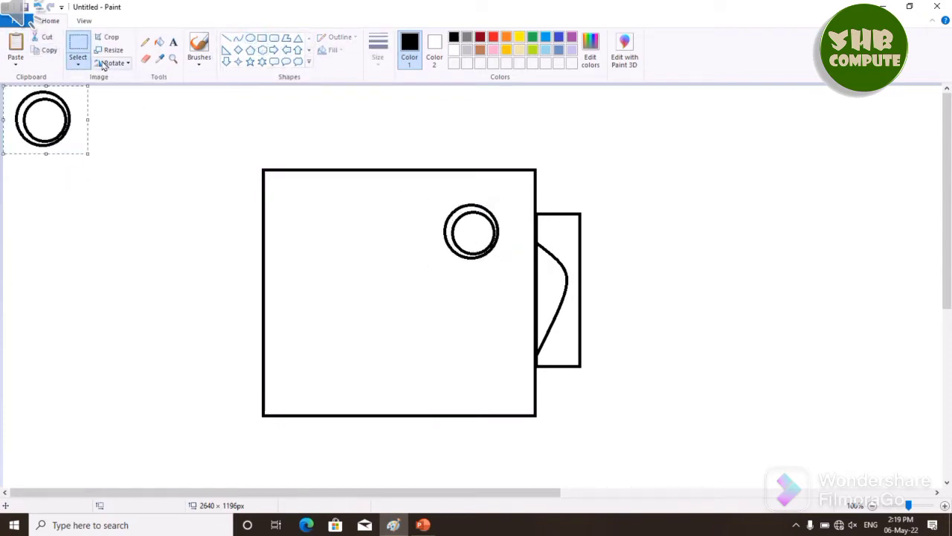
mouse_move(65, 119)
left_mouse_down()
mouse_move(367, 194)
mouse_move(442, 235)
left_mouse_up()
Turn on transparent selection and move both eyes together to the left on the mug's face.
left_click(78, 63)
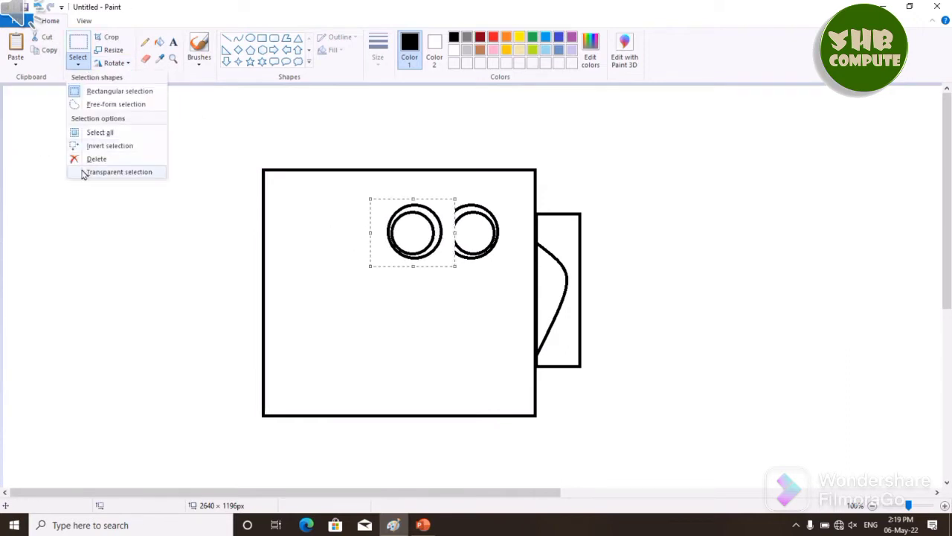
left_click(84, 169)
left_click_drag(363, 197, 506, 266)
left_click_drag(468, 239, 426, 240)
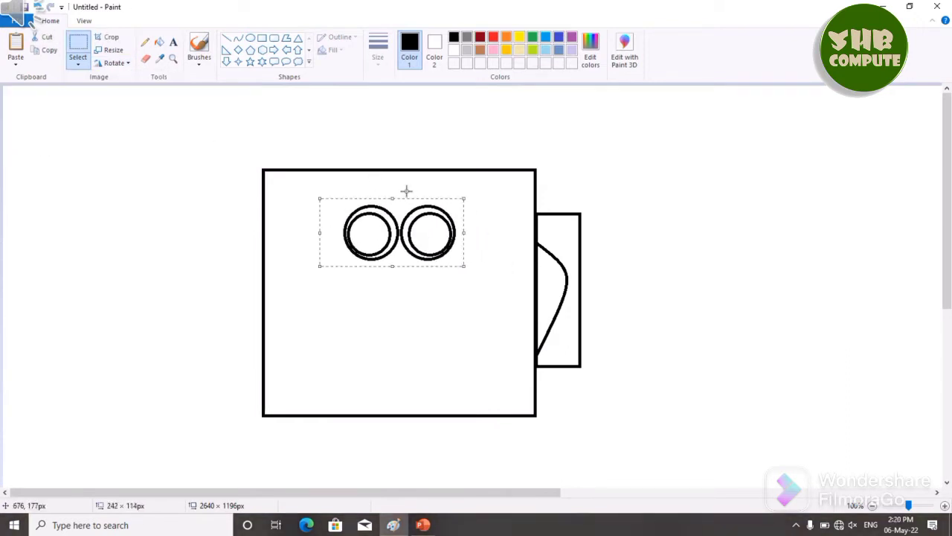
Move the right eye further right and space the two eyes apart across the mug's face.
left_click_drag(400, 191, 487, 272)
left_click_drag(432, 239, 467, 238)
left_click_drag(331, 201, 352, 245)
Draw a smiling mouth below the eyes with a horizontal line about 101 px long and a downward curve joining its ends.
left_click(227, 38)
left_click_drag(382, 287, 443, 287)
left_click(250, 38)
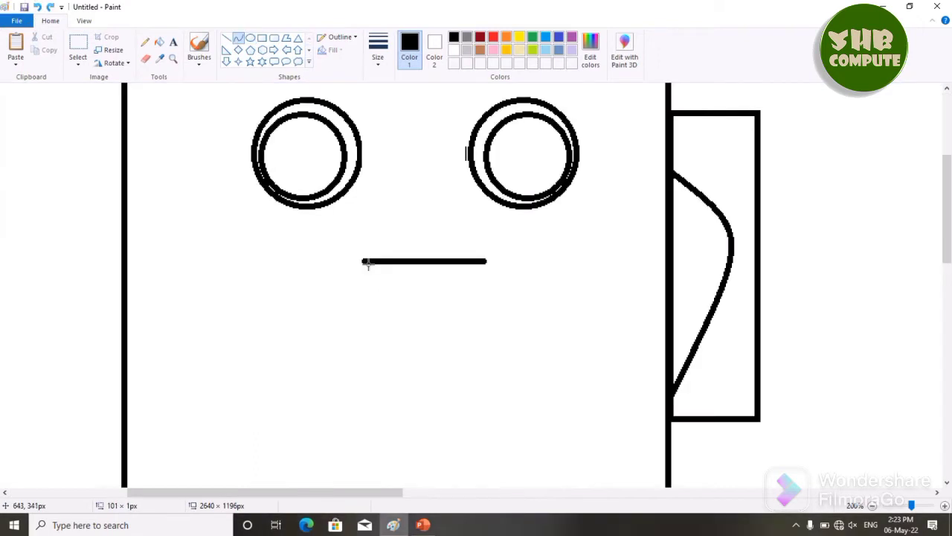
left_click_drag(365, 261, 448, 308)
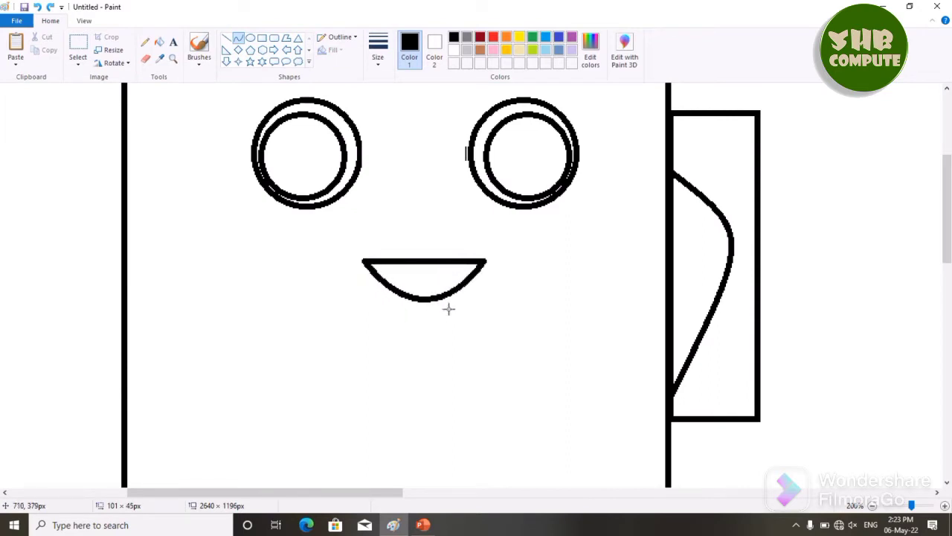
left_click(417, 194)
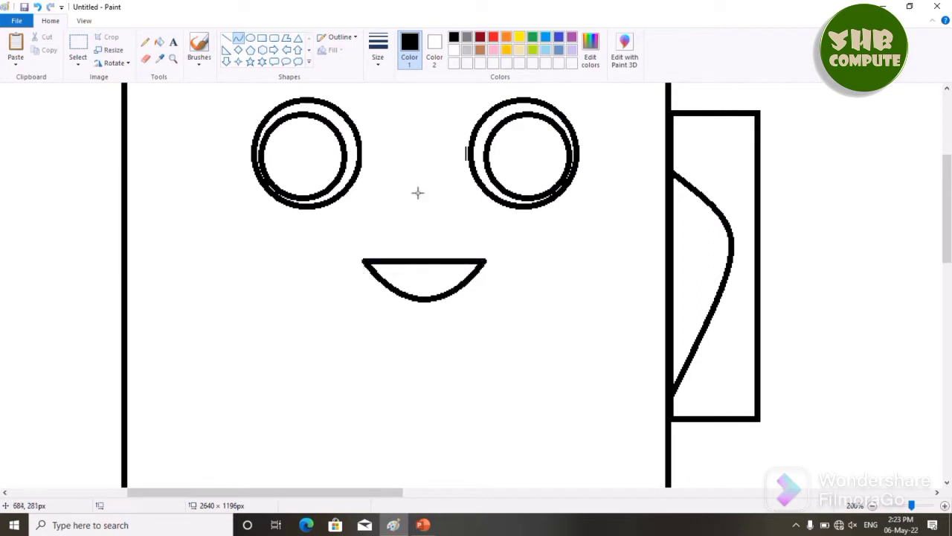
Draw a triangular nose about 50 × 47 px between the eyes, above the mouth.
left_click(311, 65)
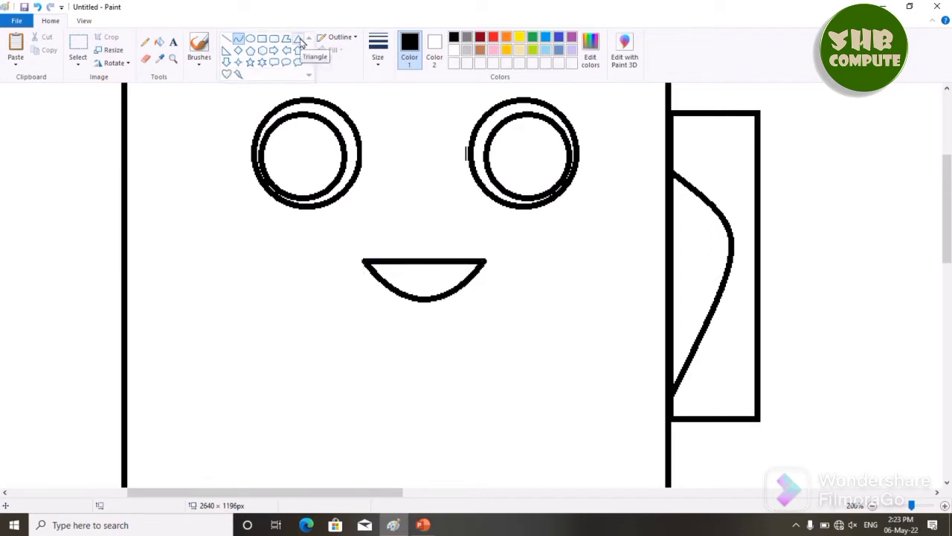
left_click(299, 38)
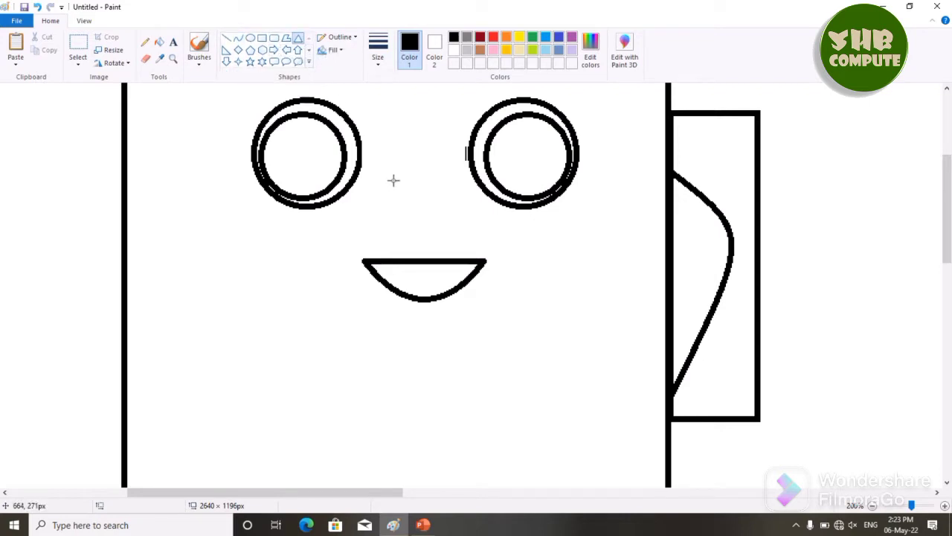
mouse_move(394, 166)
left_mouse_down()
mouse_move(454, 221)
mouse_move(421, 207)
left_mouse_up()
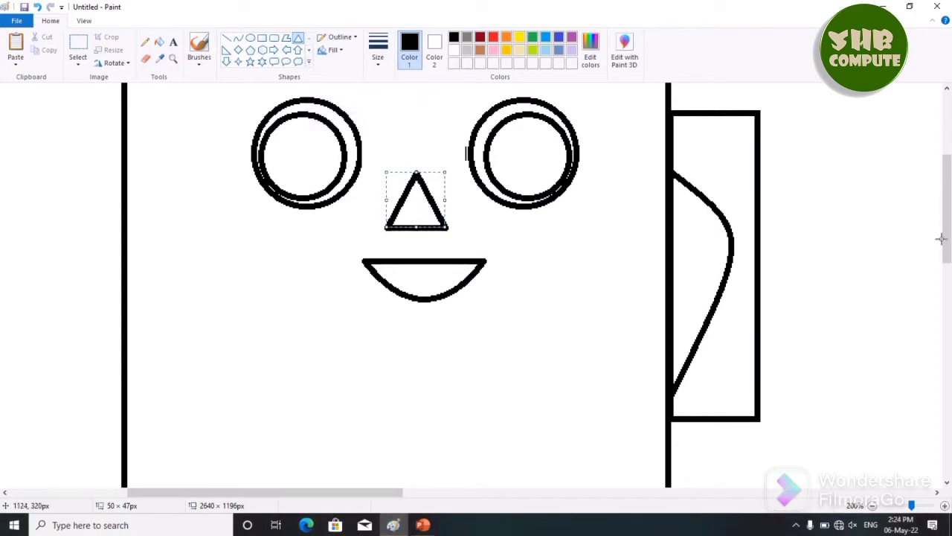
Draw a wavy vertical steam line about 132 px tall rising above the mug's top left.
left_click_drag(945, 239, 946, 174)
left_click(238, 38)
mouse_move(243, 89)
left_mouse_down()
mouse_move(248, 266)
mouse_move(246, 244)
left_mouse_up()
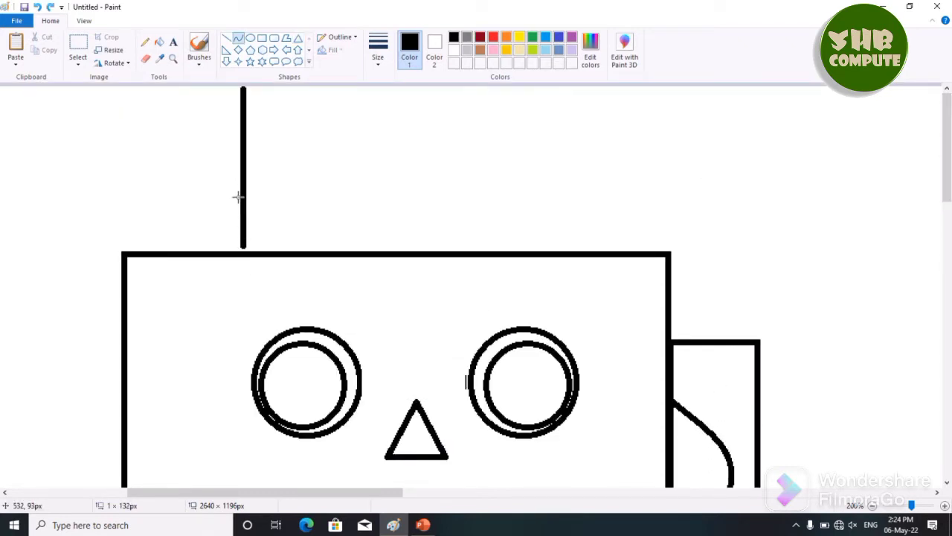
left_click_drag(238, 198, 217, 168)
left_click(194, 142)
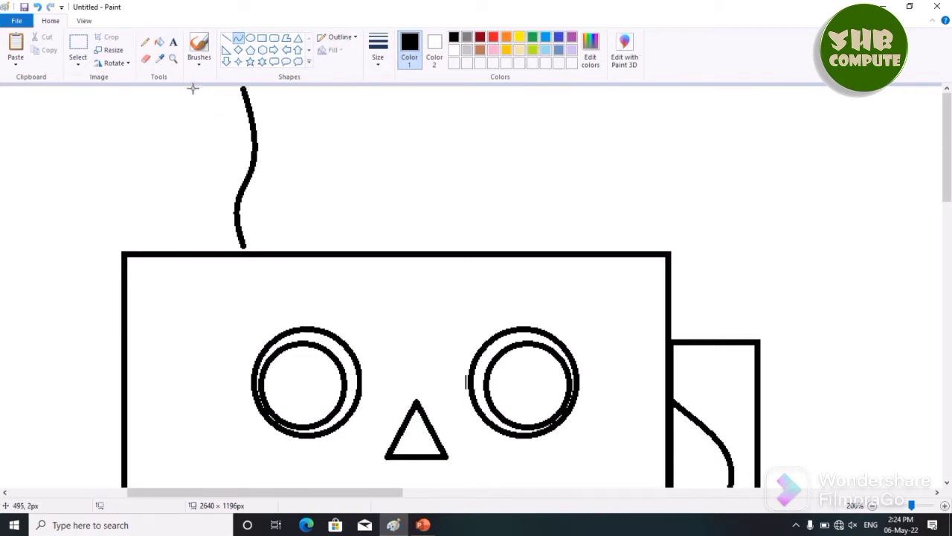
Copy the wavy steam line and place two progressively smaller duplicates to its right.
left_click_drag(192, 88, 282, 144)
key("ctrl+z")
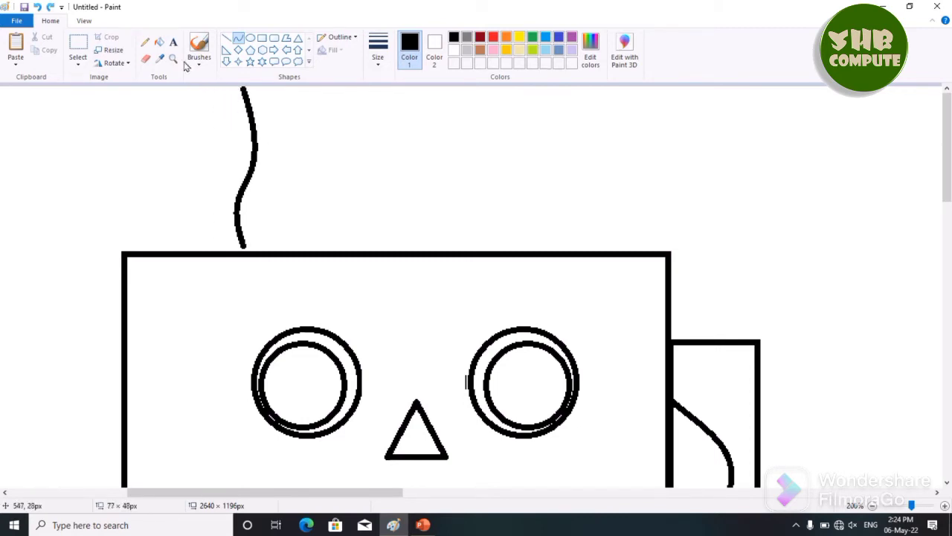
left_click(79, 52)
left_click(79, 65)
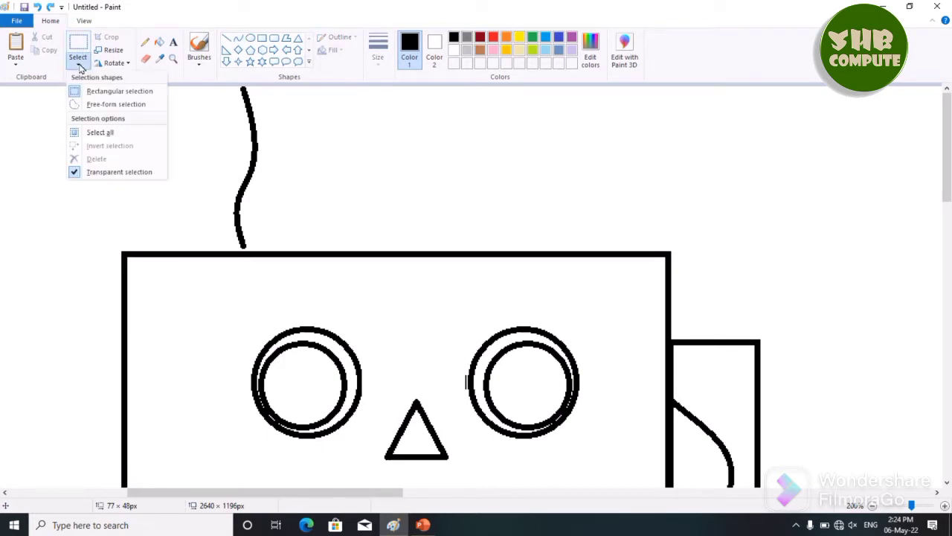
left_click(161, 91)
mouse_move(185, 88)
left_mouse_down()
mouse_move(291, 109)
mouse_move(319, 248)
left_mouse_up()
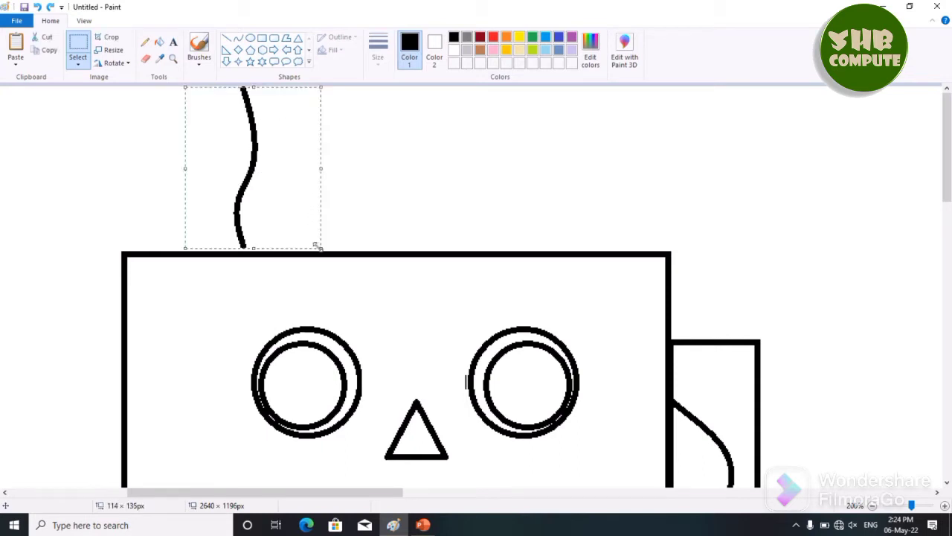
left_click(49, 50)
left_click(16, 45)
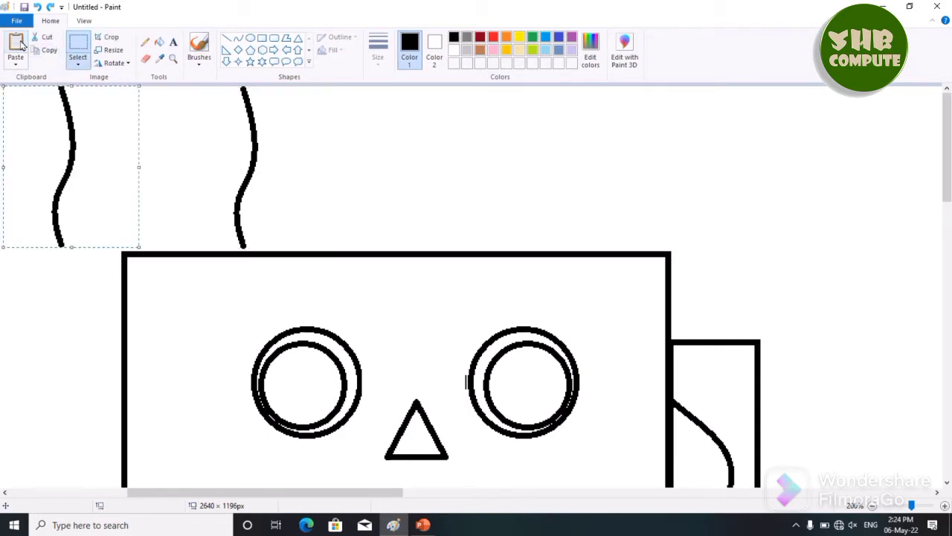
left_click_drag(82, 128, 256, 129)
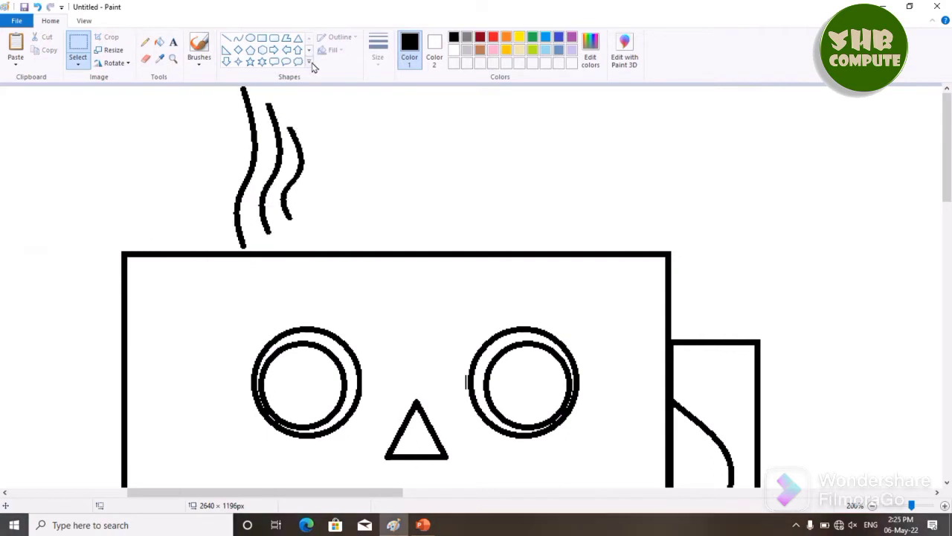
Draw a heart about 40 × 40 px above the mug, to the right of the steam lines.
left_click(311, 62)
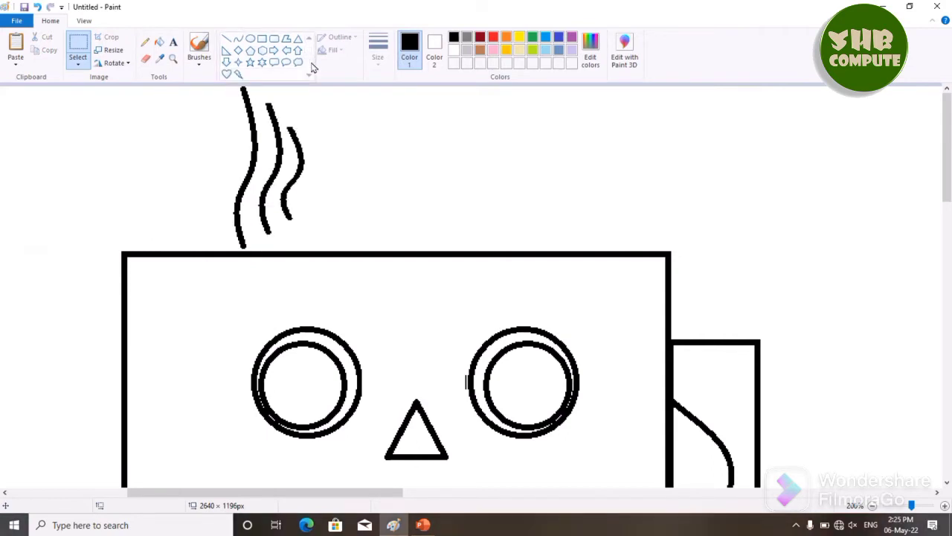
left_click(227, 74)
left_click_drag(346, 123, 394, 179)
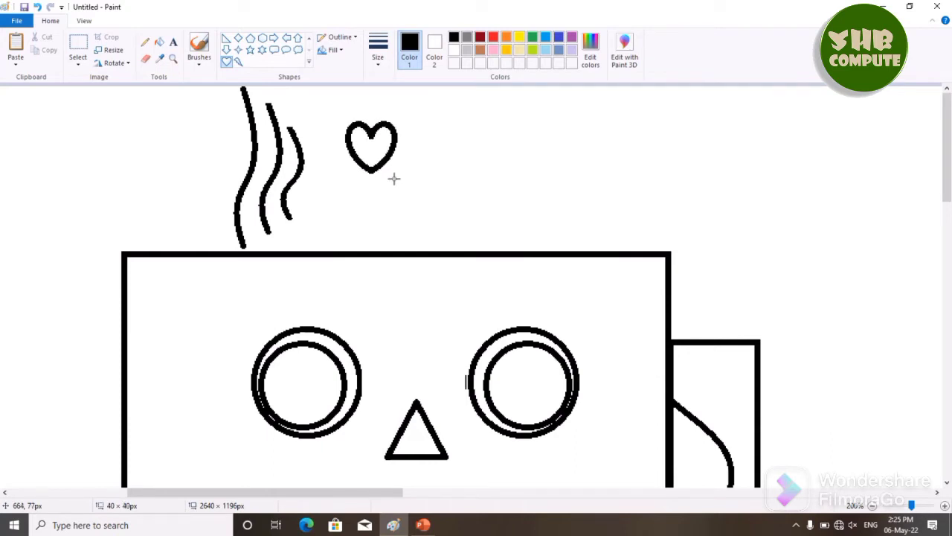
left_click(365, 193)
Duplicate the heart to place one copy beside it and a smaller one centred below the pair.
left_click(78, 45)
left_click_drag(332, 109, 418, 194)
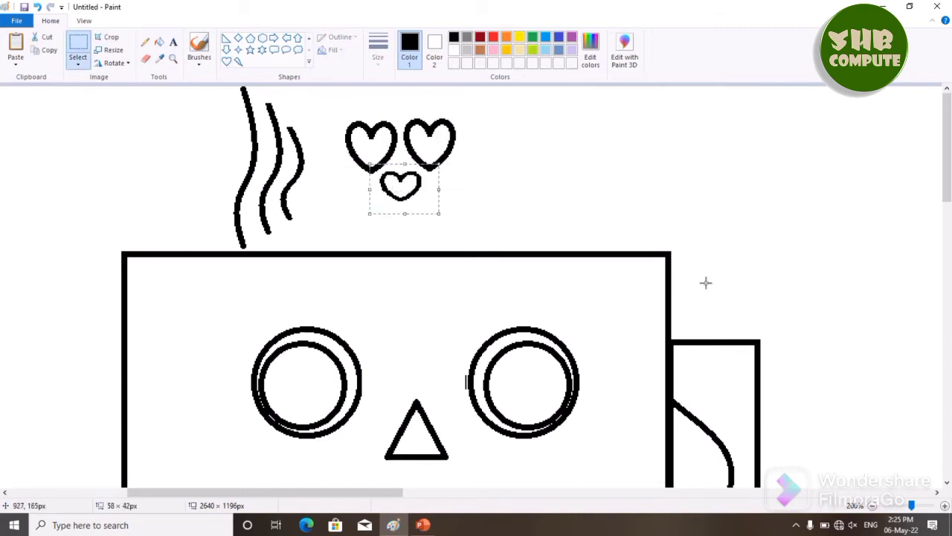
left_click(704, 280)
scroll(707, 283, "down", 1)
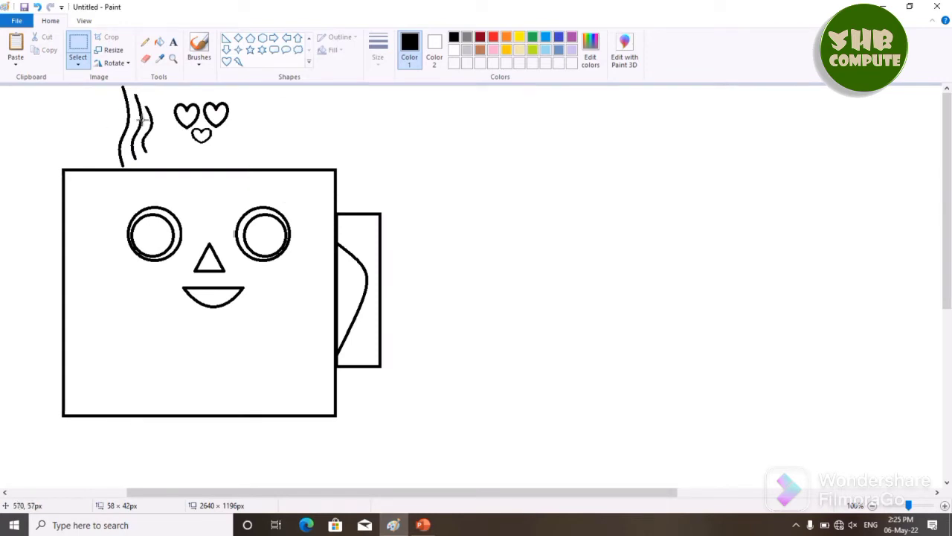
Draw a shallow downward curve about 458 px wide across the mug just below its top edge.
left_click(310, 38)
left_click(226, 38)
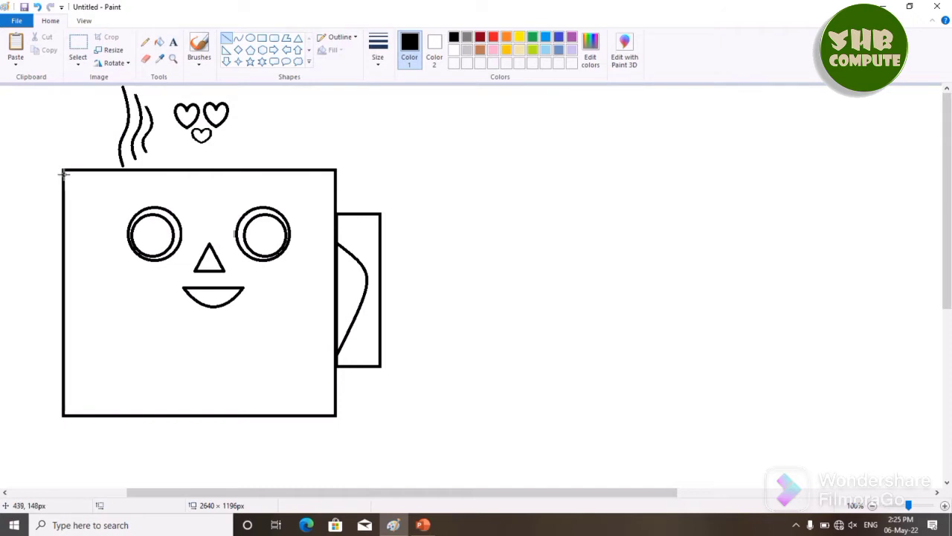
left_click(238, 38)
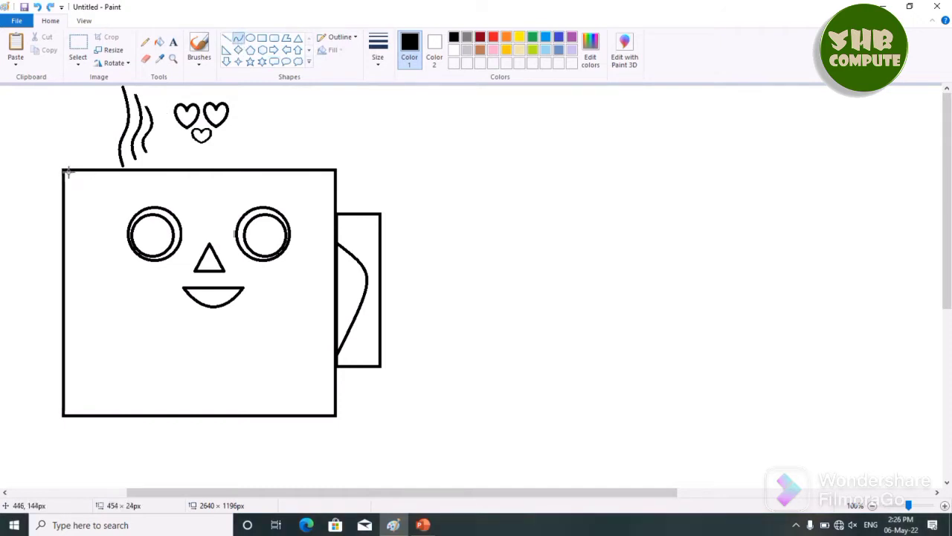
left_click_drag(64, 173, 208, 183)
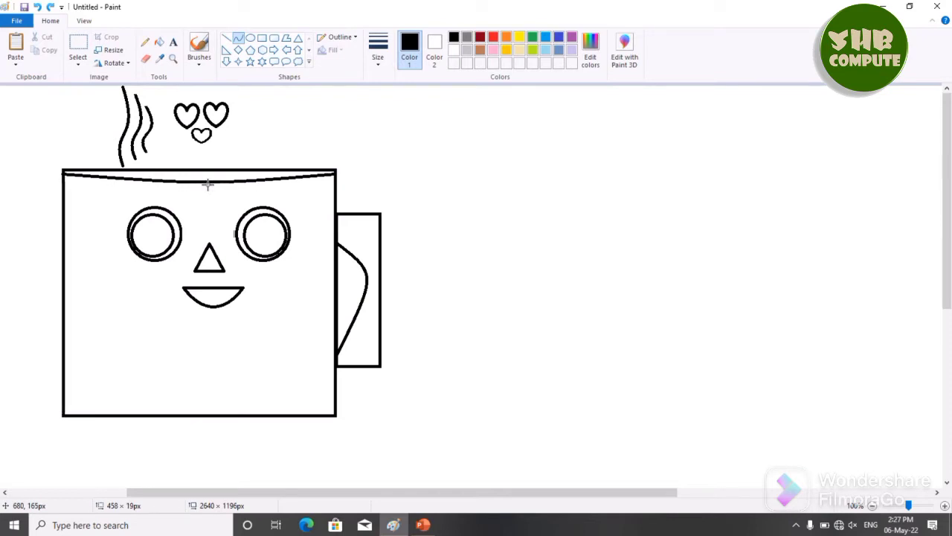
Fill the mug's body with light yellow.
left_click(263, 49)
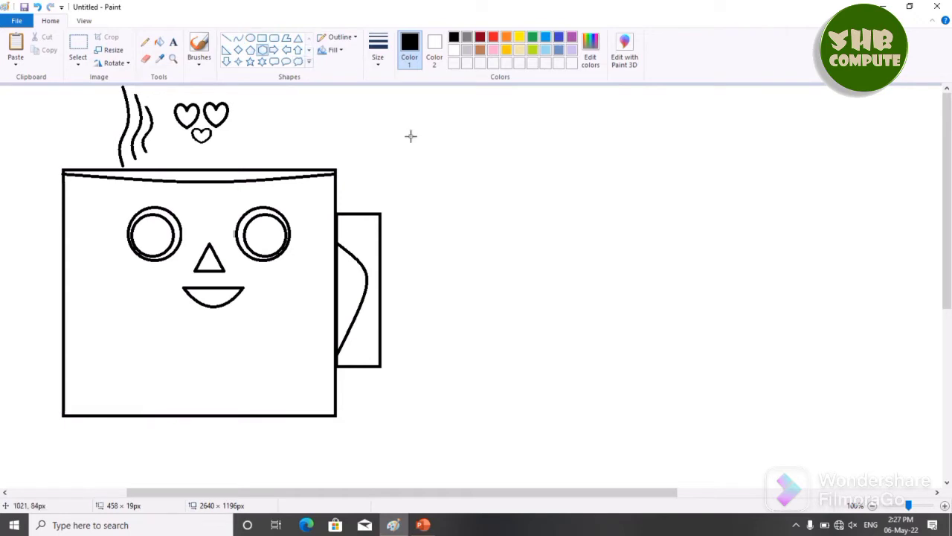
scroll(410, 136, "down", 2)
scroll(413, 142, "up", 1)
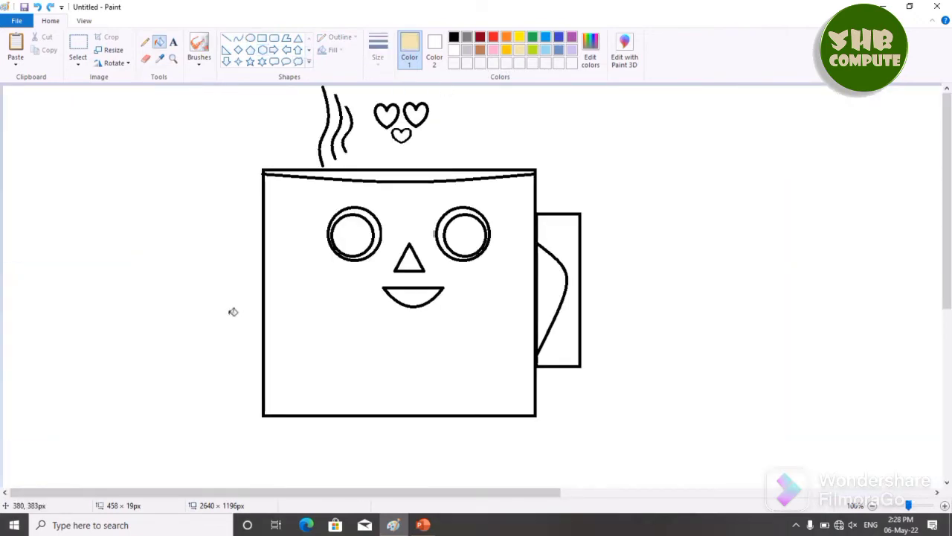
left_click(320, 300)
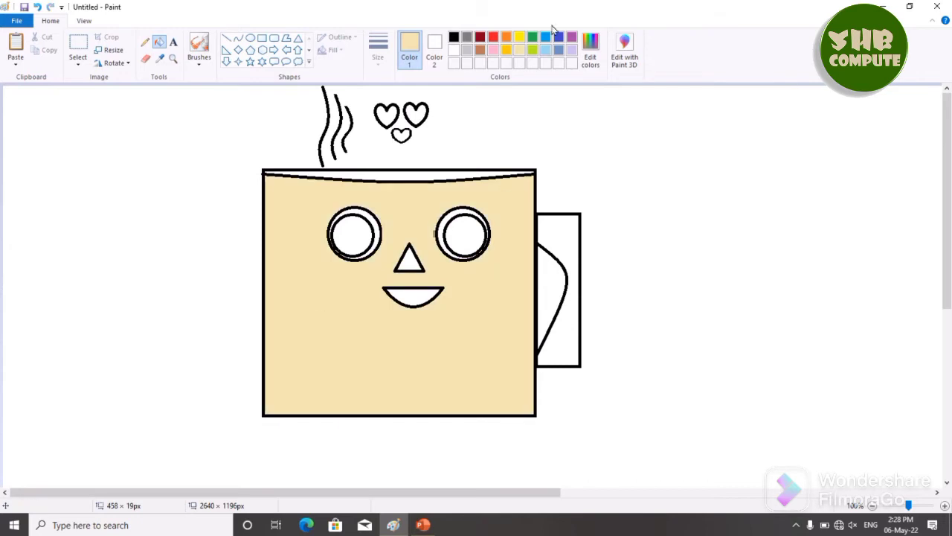
Fill the inner circles of both eyes with black.
left_click(454, 36)
left_click(471, 233)
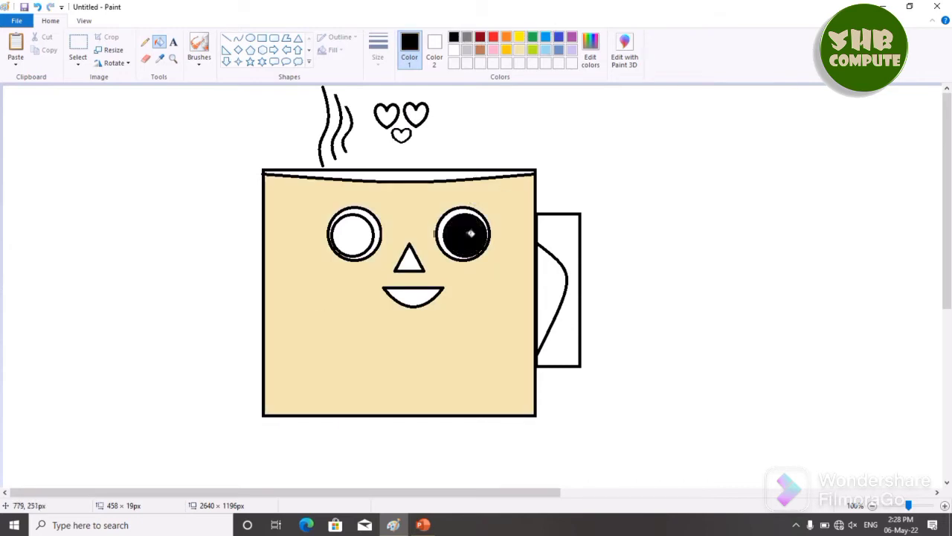
left_click(356, 233)
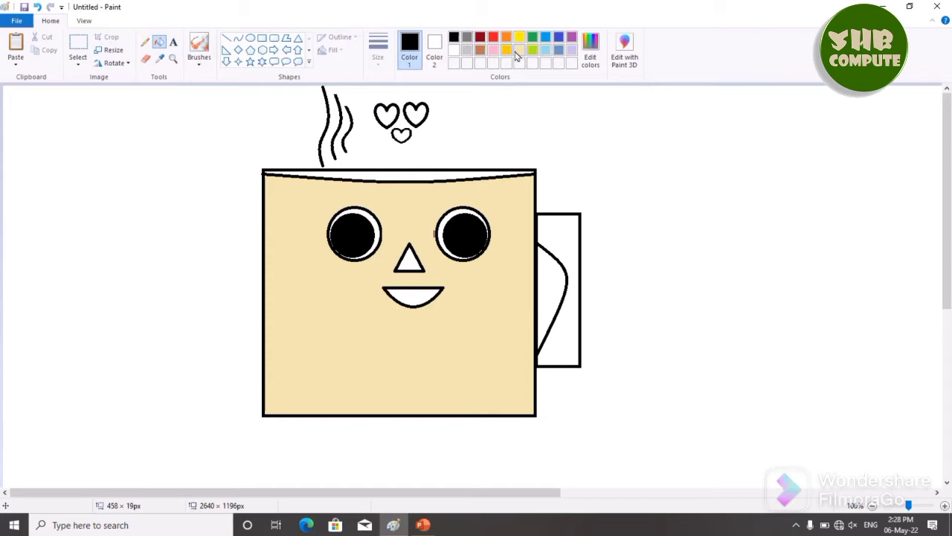
Fill the triangular nose with gold and the strip above the mug's rim curve with light yellow.
left_click(507, 49)
left_click(409, 262)
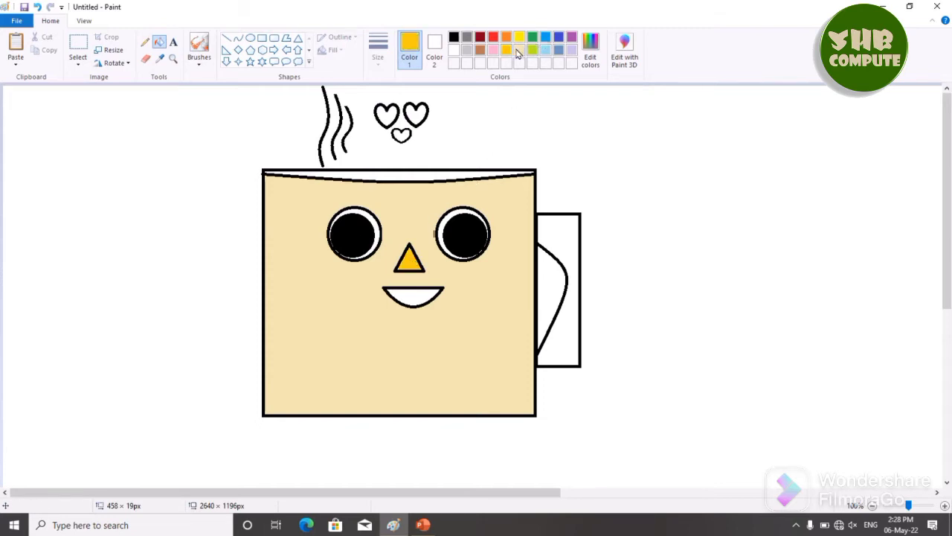
left_click(518, 50)
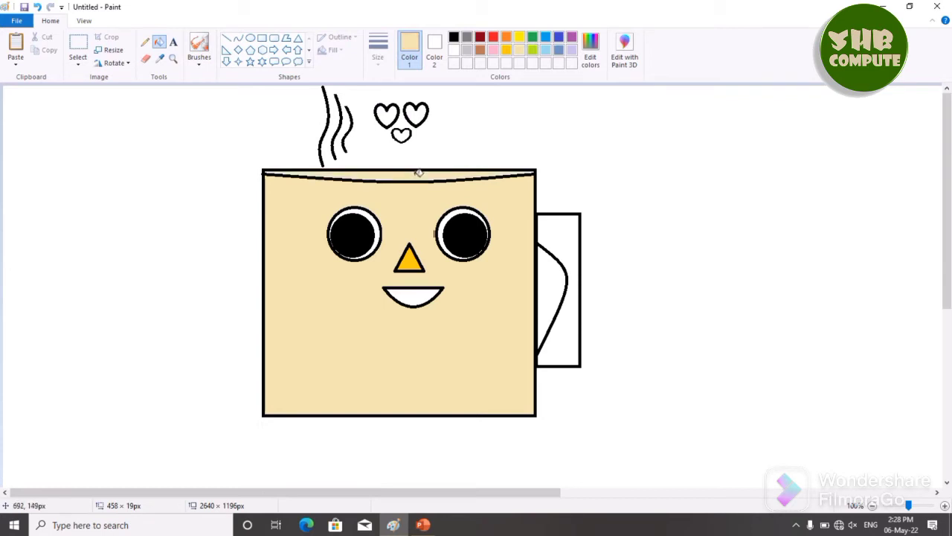
left_click(548, 50)
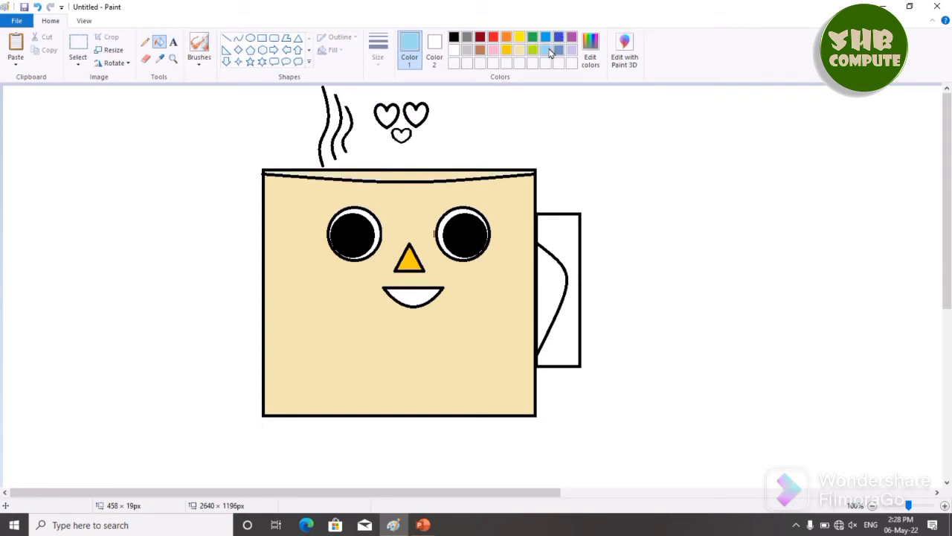
left_click(412, 299)
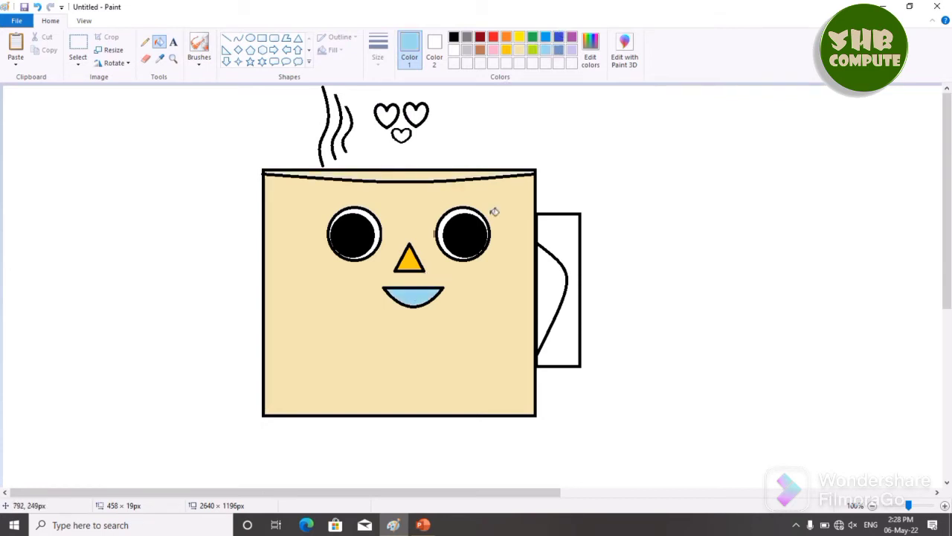
key("ctrl+z")
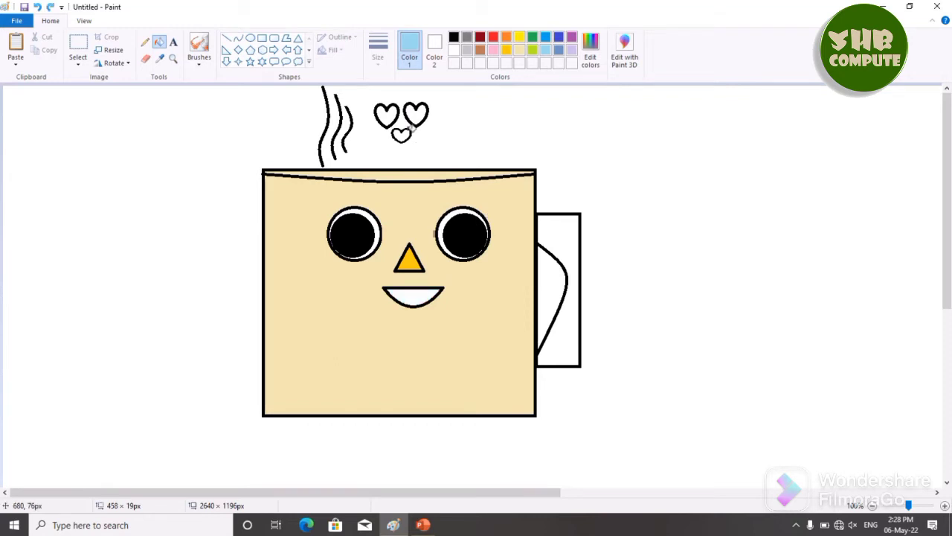
Fill the three hearts above the mug and their outlines with red.
left_click(493, 36)
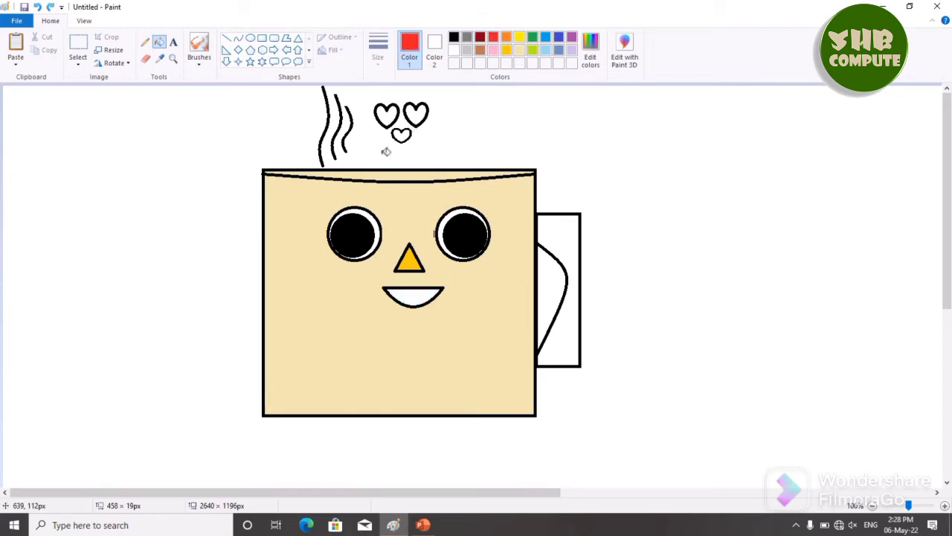
left_click(419, 113)
left_click(401, 135)
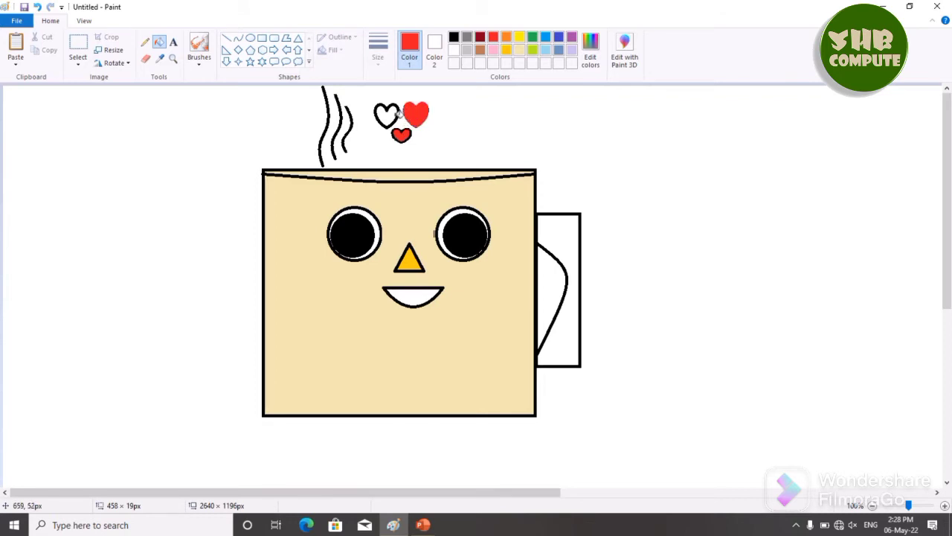
left_click(400, 114)
left_click(389, 116)
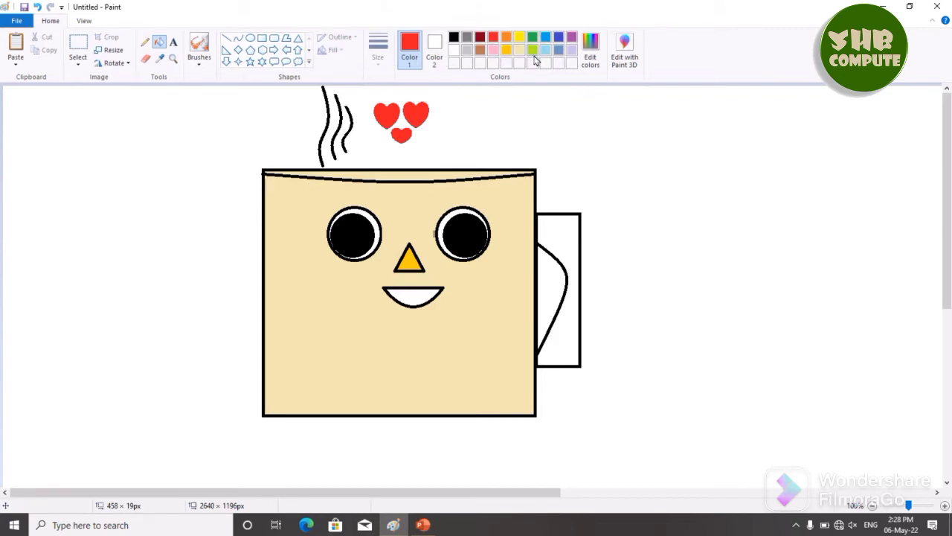
Fill the mug's handle with purple and the opening inside it with light gray.
left_click(571, 37)
left_click(564, 235)
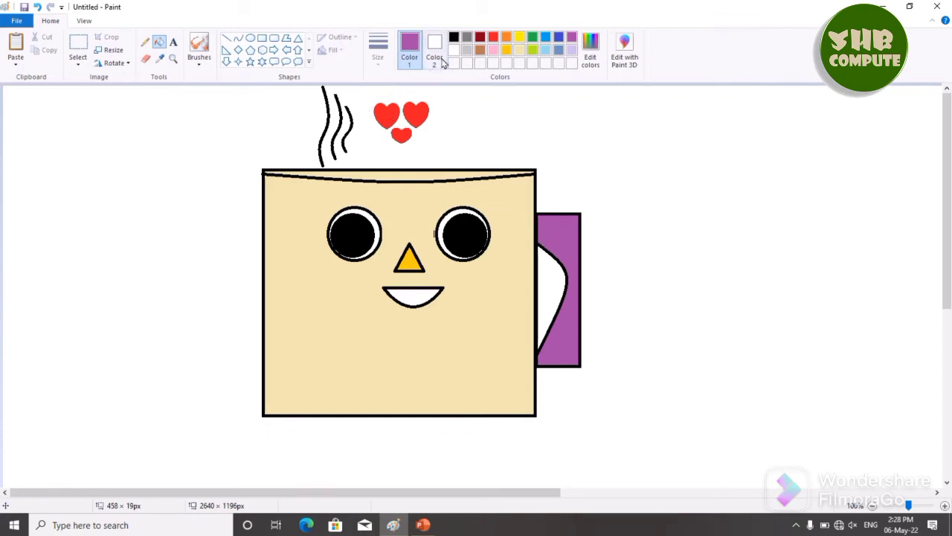
left_click(467, 50)
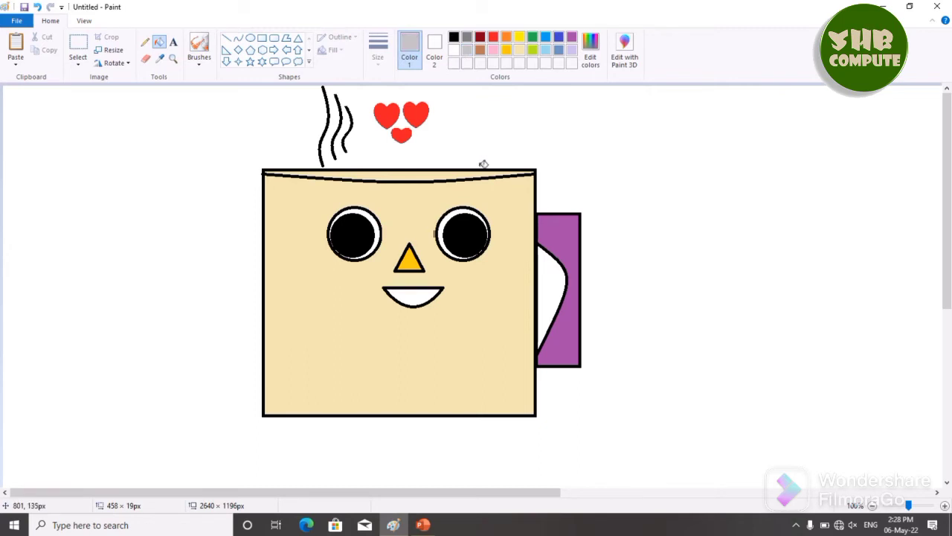
left_click(543, 254)
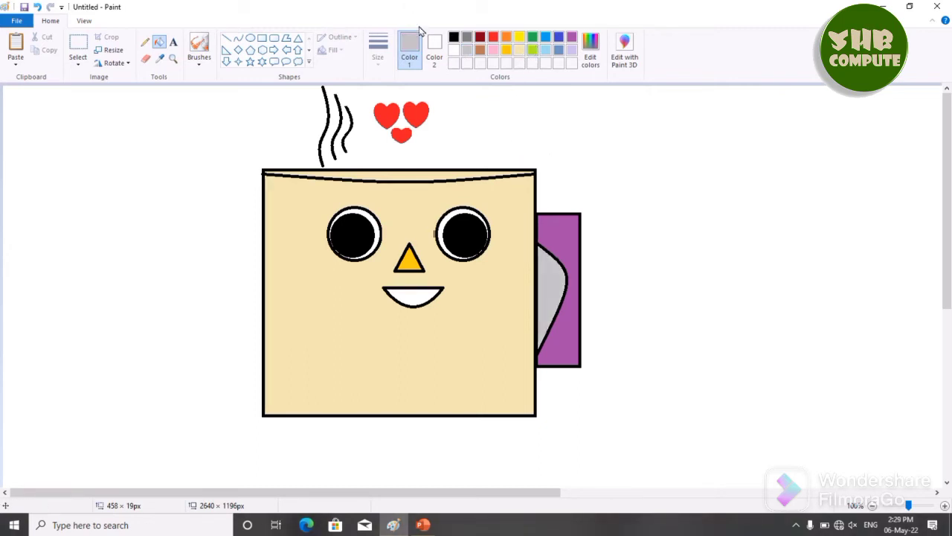
mouse_move(449, 60)
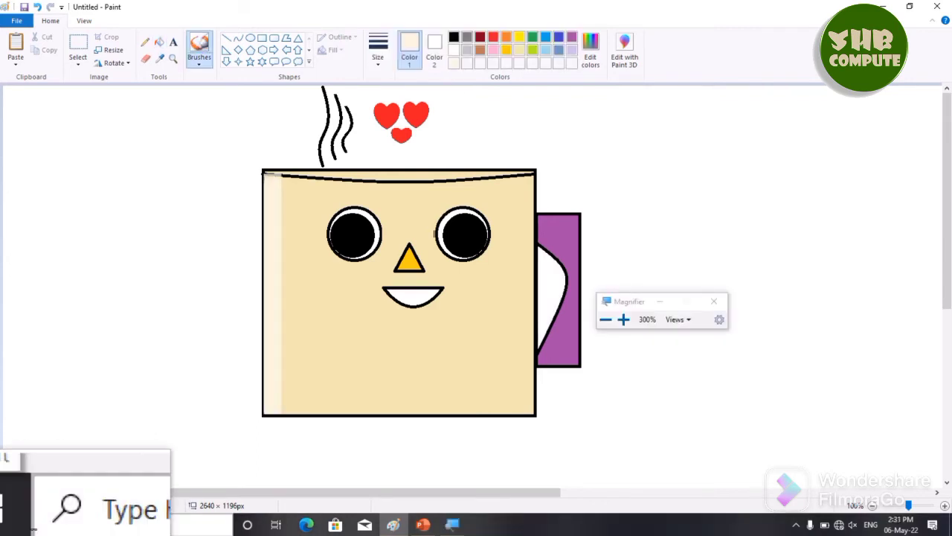
Find WordPad with the system search and open it with a blank document.
left_click(64, 533)
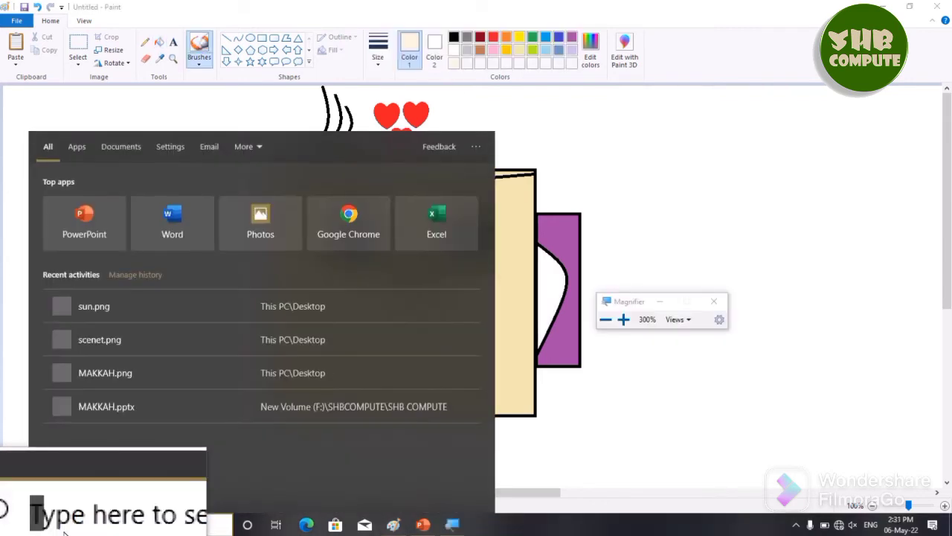
type("c")
key("BackSpace")
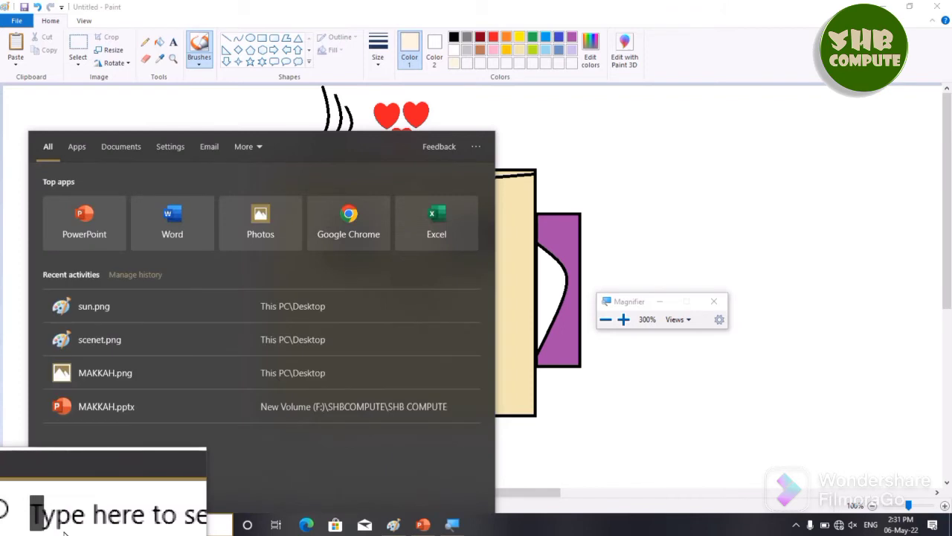
type("word")
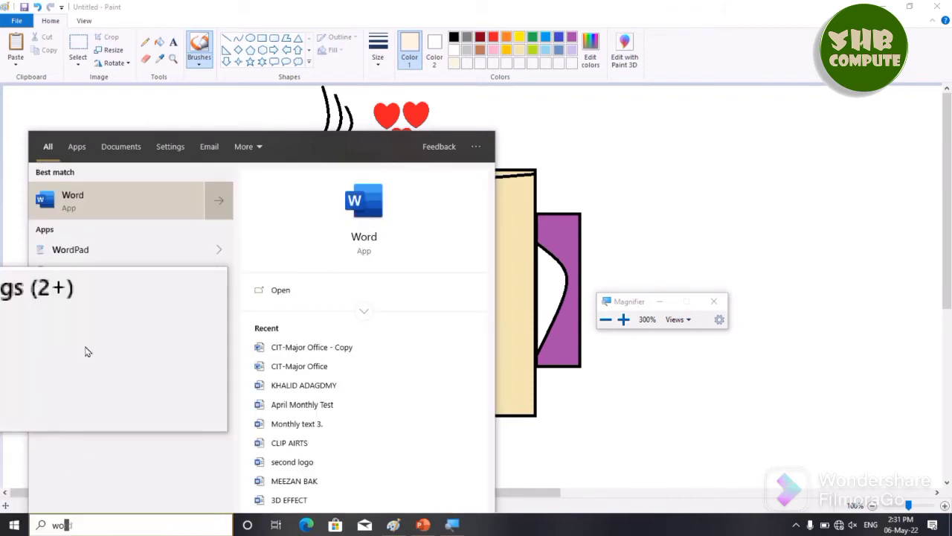
left_click(50, 242)
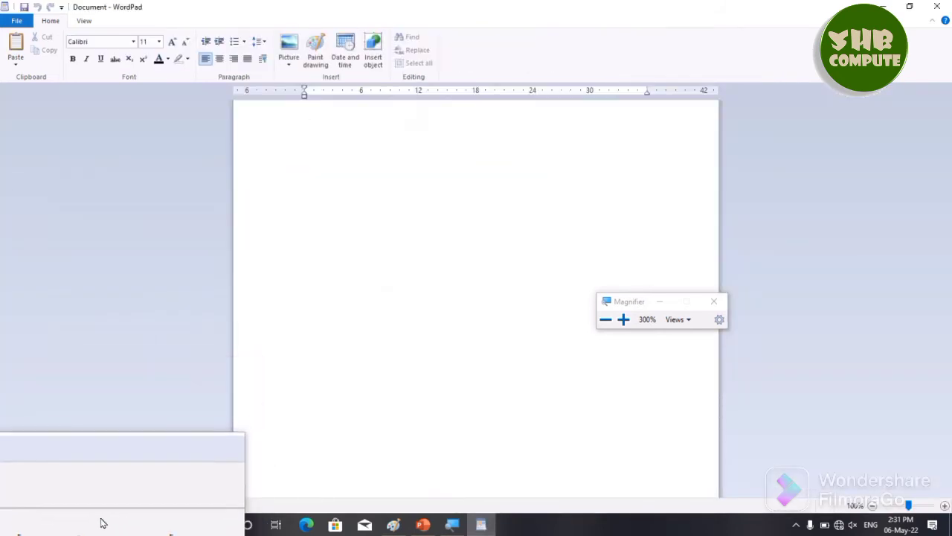
Find Character Map with the system search and open it.
left_click(100, 519)
type("ch")
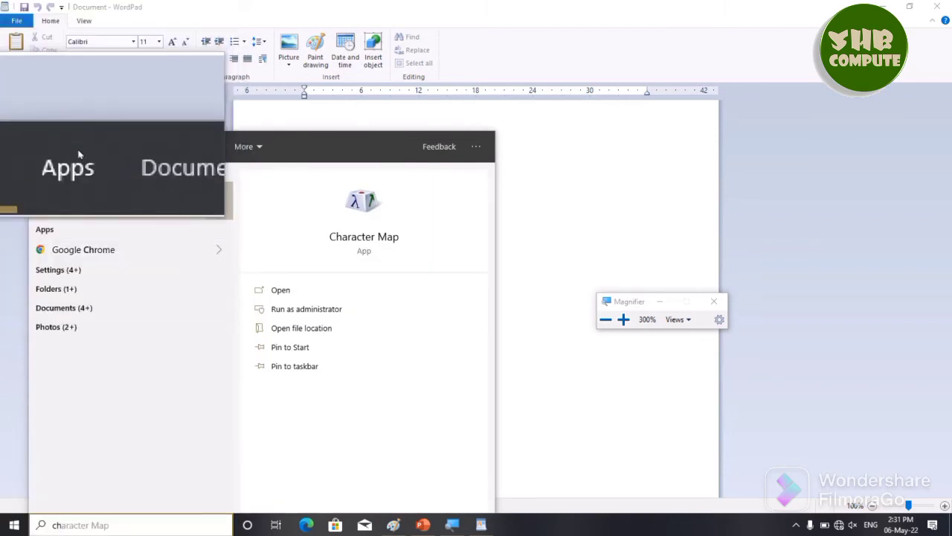
left_click(63, 209)
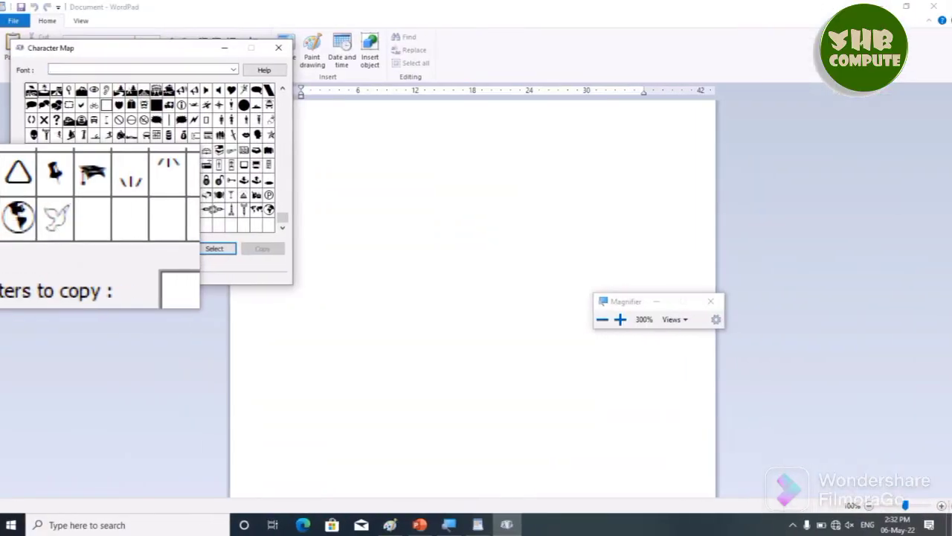
Copy the Webdings dove and two family-group characters from Character Map and paste them into the WordPad document.
left_click(62, 228)
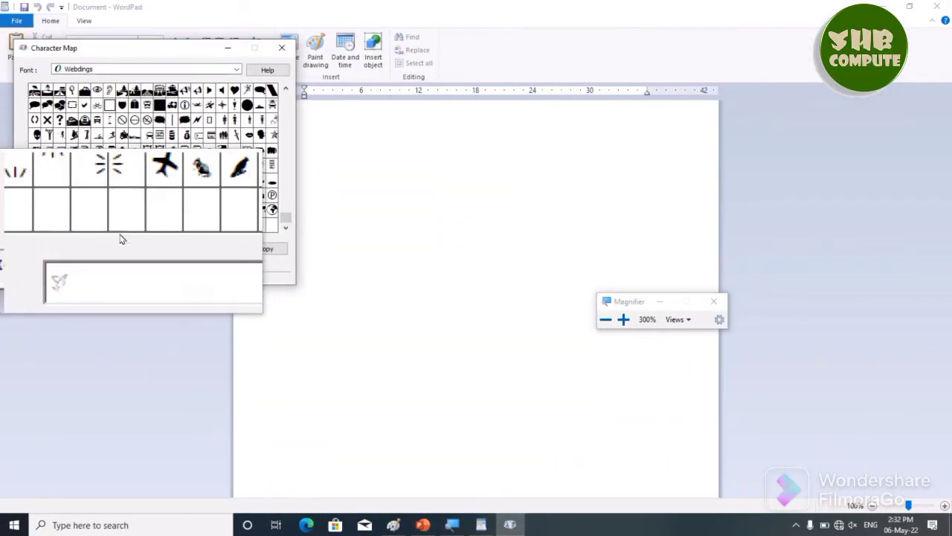
left_click(218, 248)
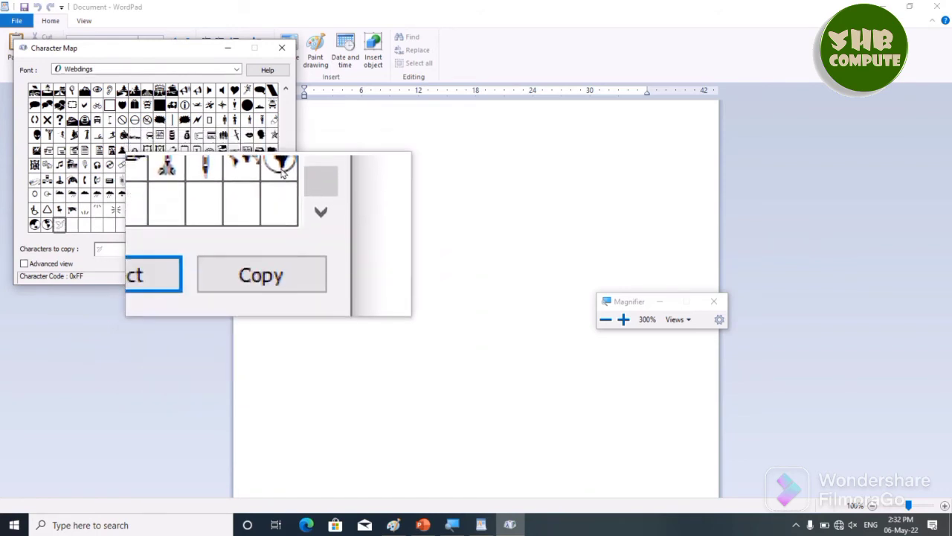
left_click(282, 90)
left_click(282, 90)
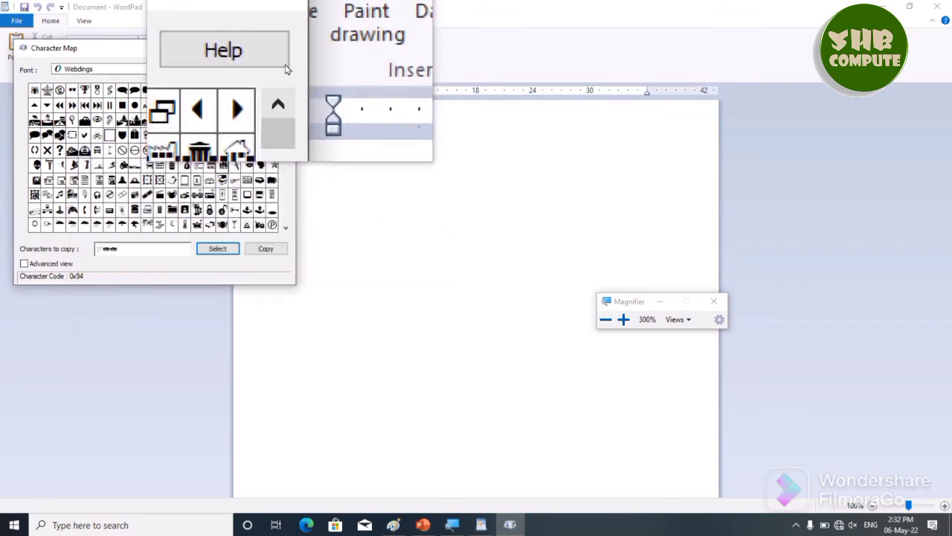
left_click(285, 47)
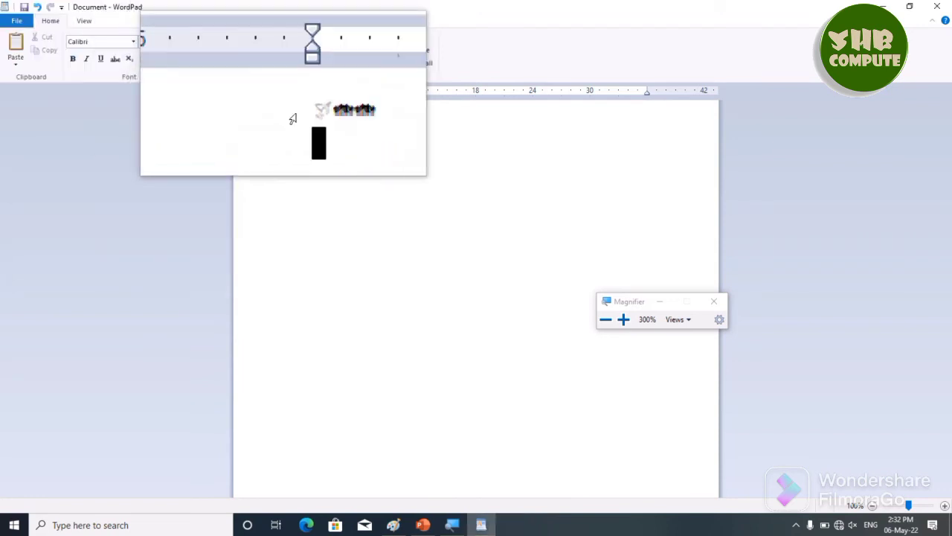
Enlarge the pasted dove and family symbols to font size 150 and close Magnifier.
left_click_drag(300, 114, 334, 119)
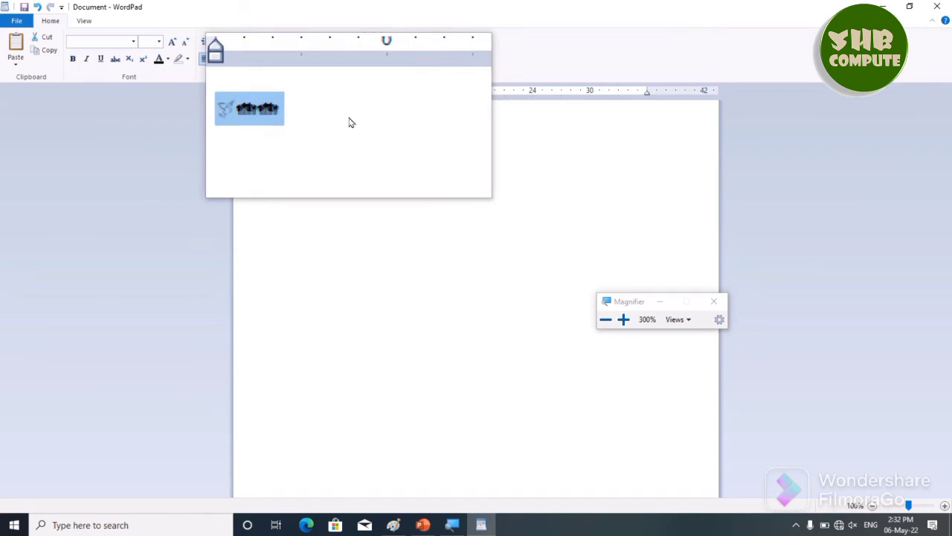
left_click(172, 42)
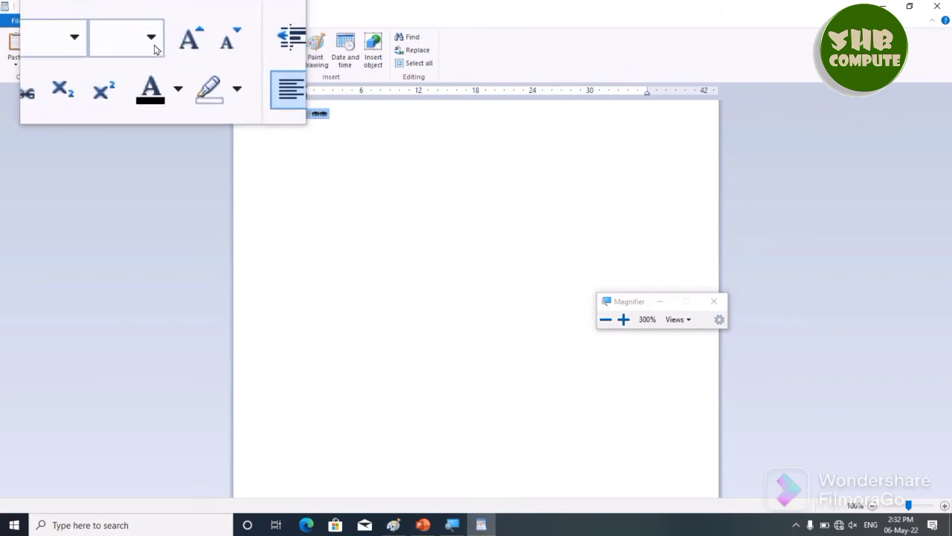
left_click(152, 39)
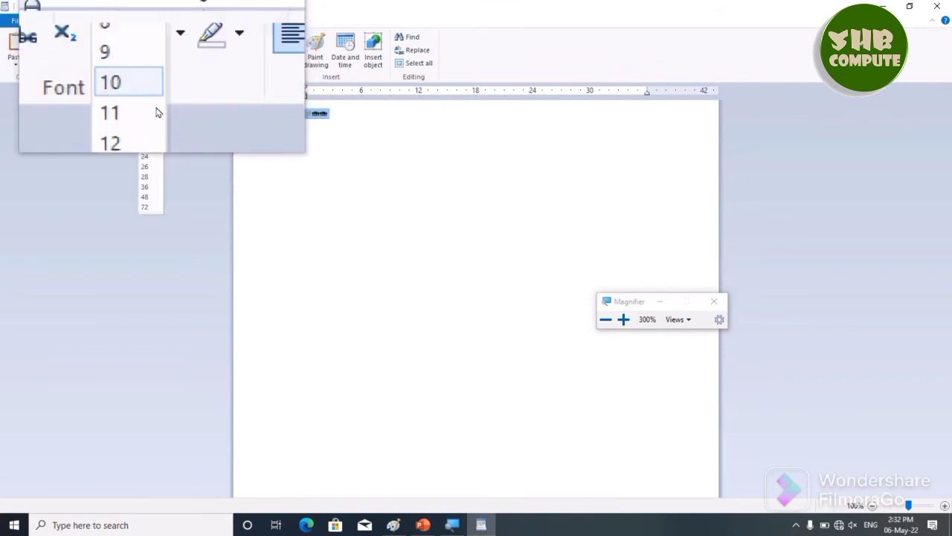
left_click(146, 206)
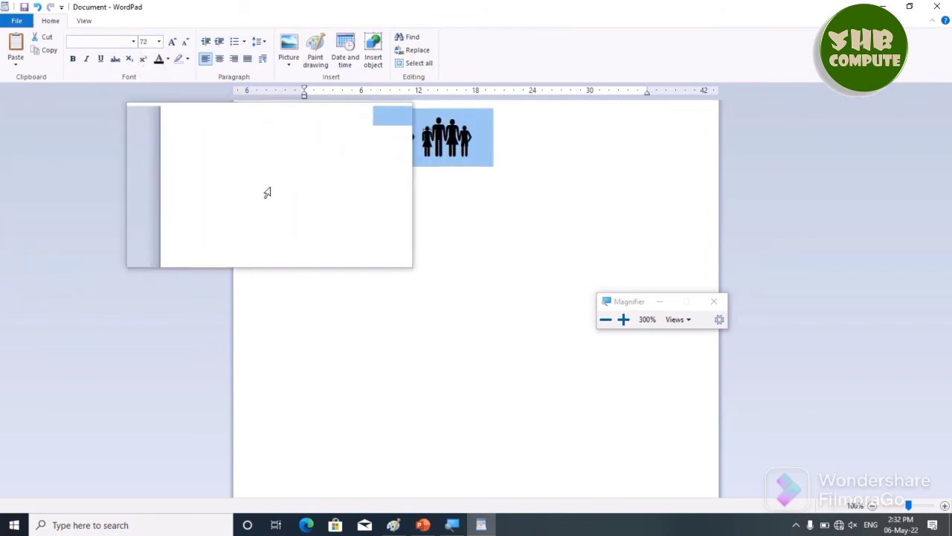
key("ctrl+shift+period")
key("ctrl+shift+period")
key("ctrl+shift+period")
key("ctrl+shift+period")
key("ctrl+shift+period")
key("ctrl+shift+period")
key("ctrl+shift+period")
key("ctrl+shift+period")
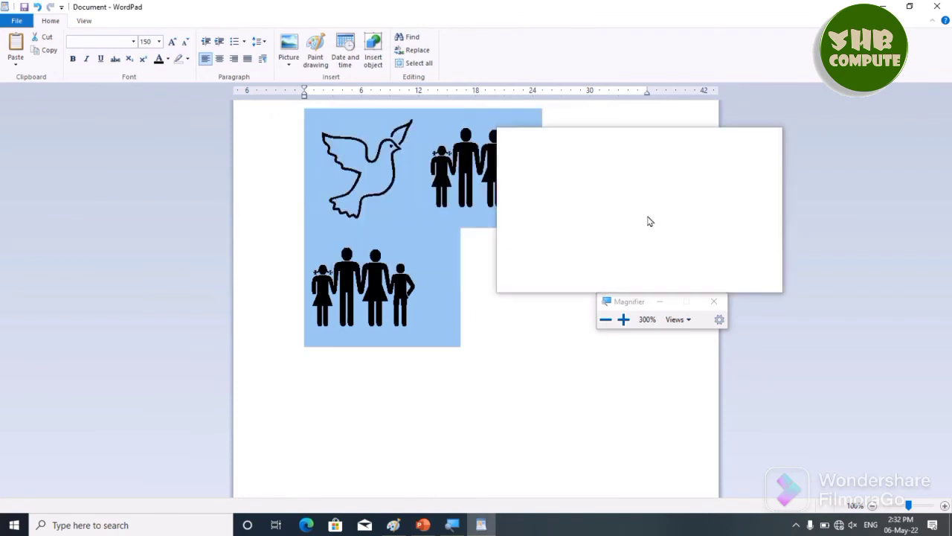
left_click(719, 299)
Copy the dove and the first family symbol from WordPad, switch to Paint and paste them into the mug drawing.
left_click(546, 213)
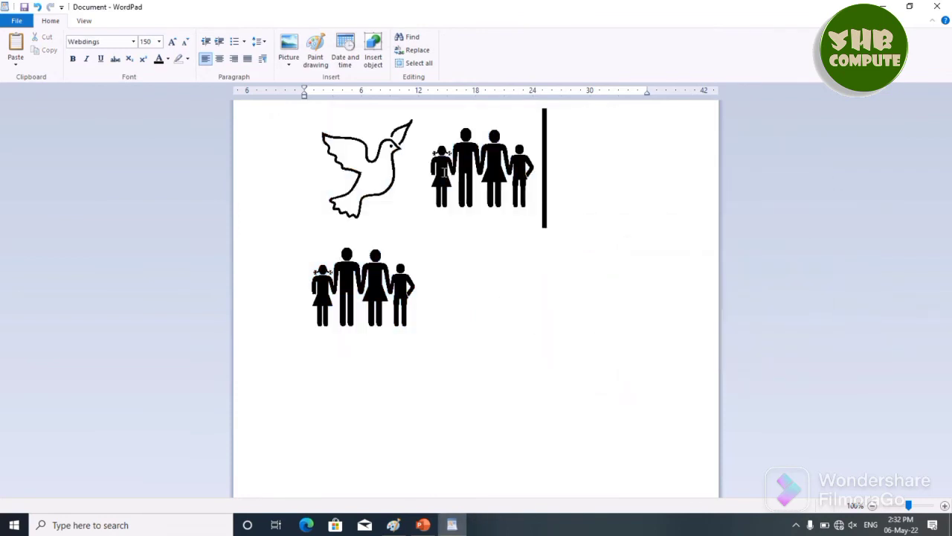
left_click_drag(421, 159, 347, 146)
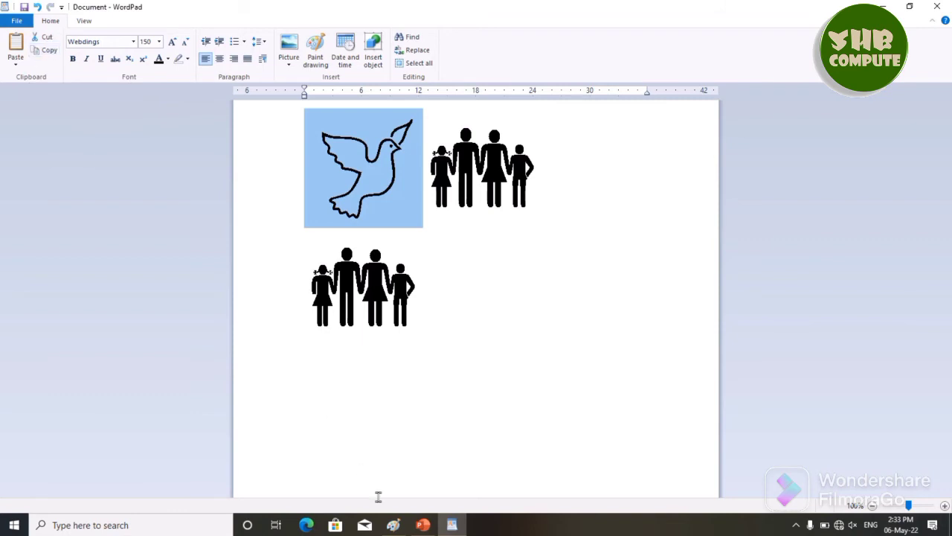
left_click(392, 525)
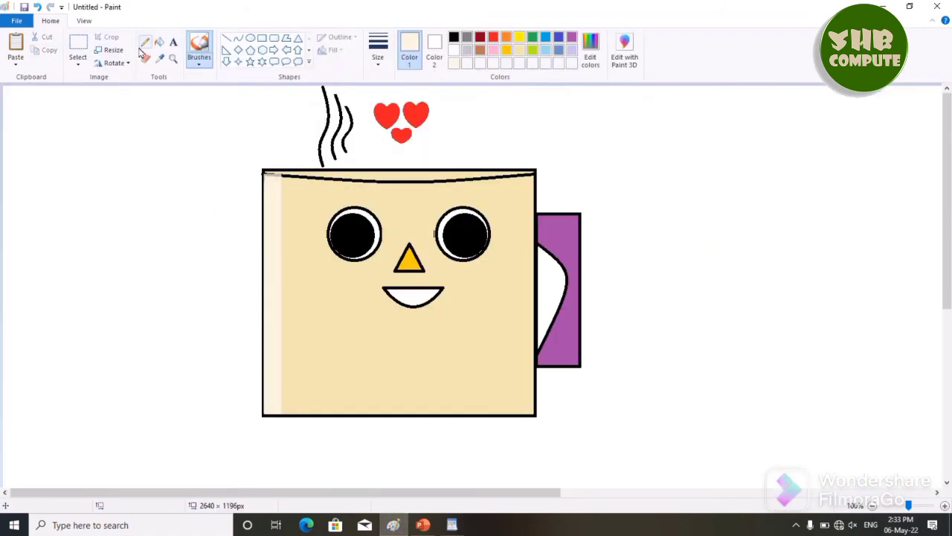
left_click(16, 46)
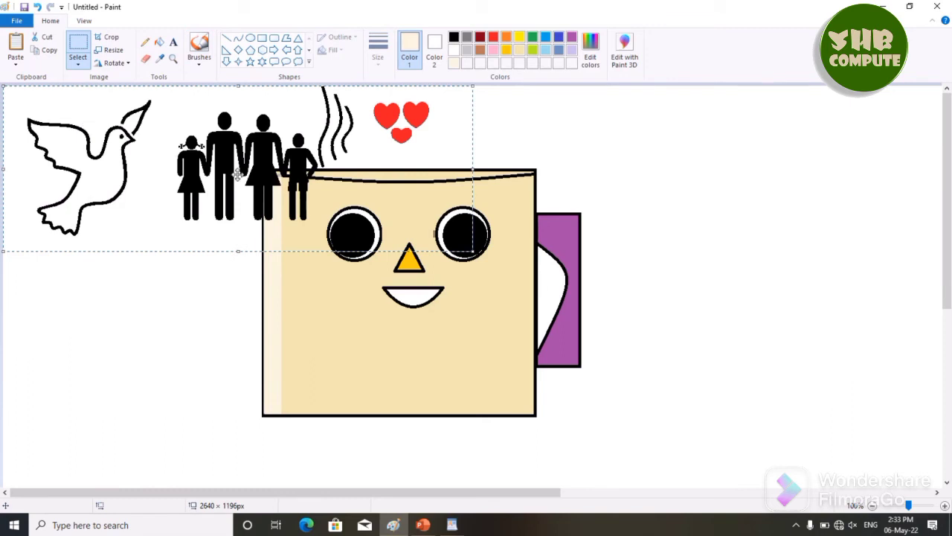
Move the pasted symbols to the blank area beside the mug's handle, and shift the family figures down to the lower right of the canvas.
left_click_drag(191, 153, 760, 212)
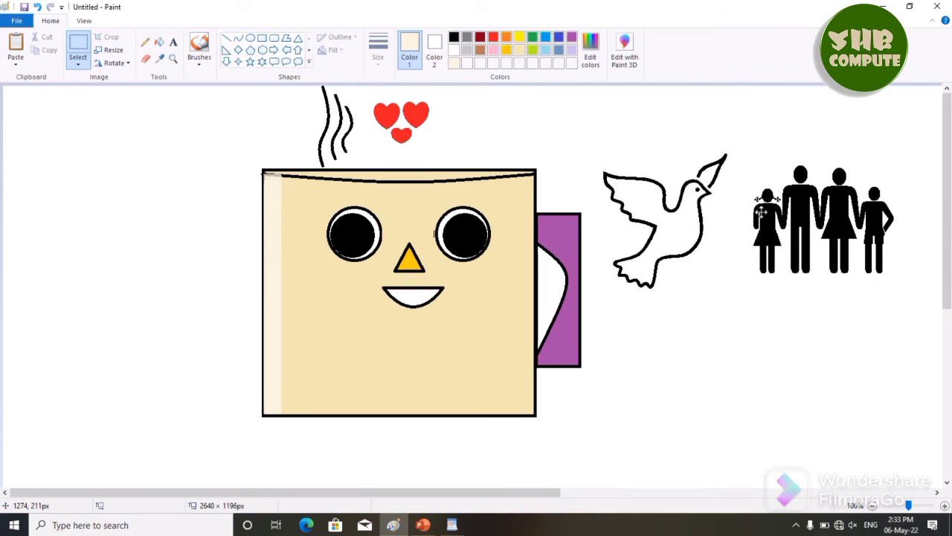
left_click(749, 351)
left_click_drag(833, 238, 793, 450)
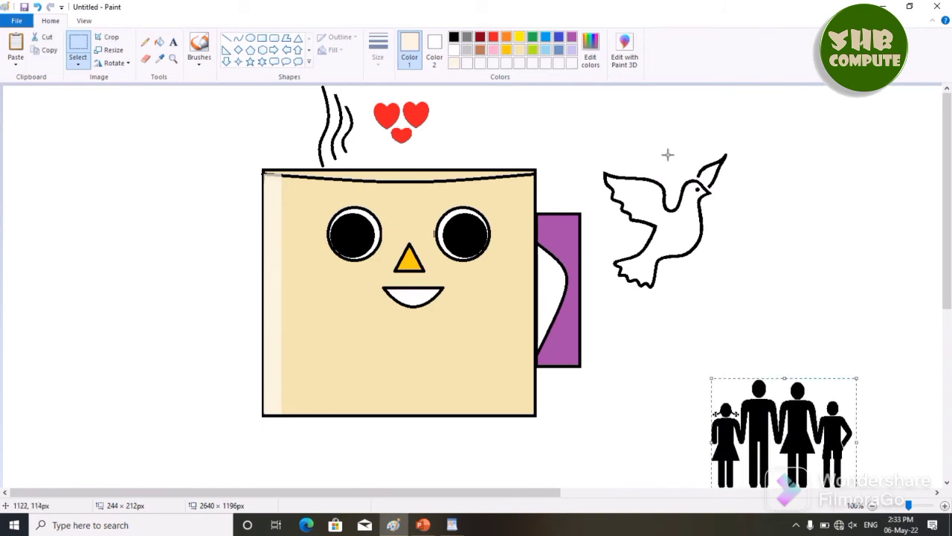
Shrink the dove selection to about 136 × 145 px and place it in the canvas's upper-left corner.
left_click_drag(590, 150, 675, 192)
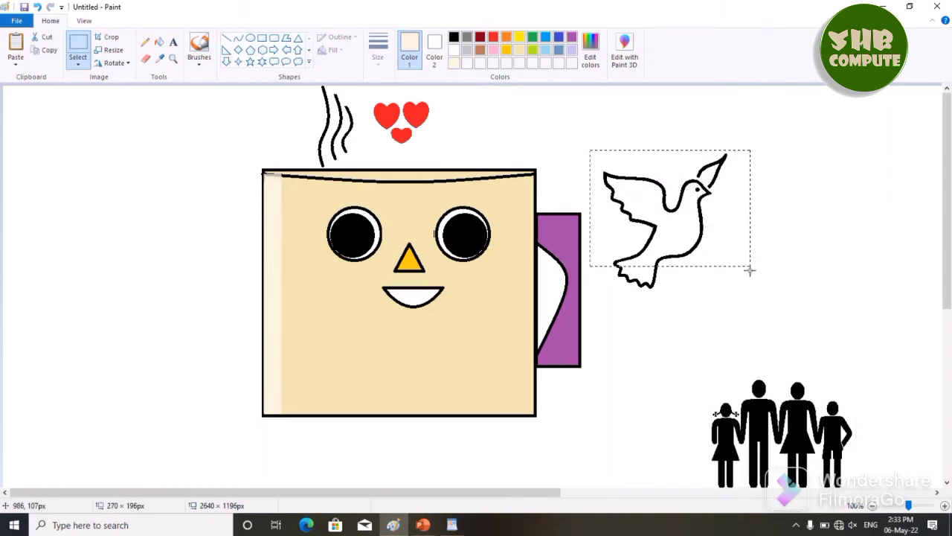
left_click_drag(750, 270, 769, 296)
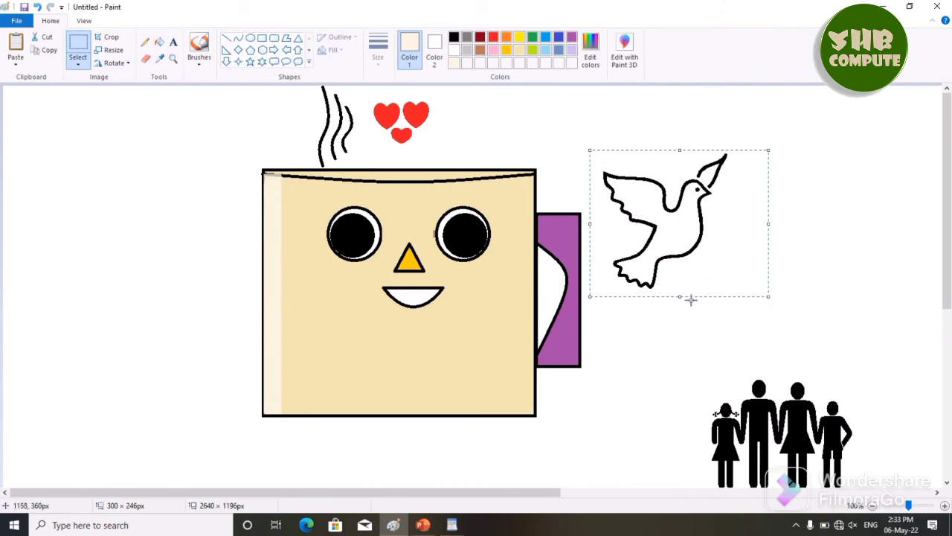
left_click_drag(680, 296, 679, 237)
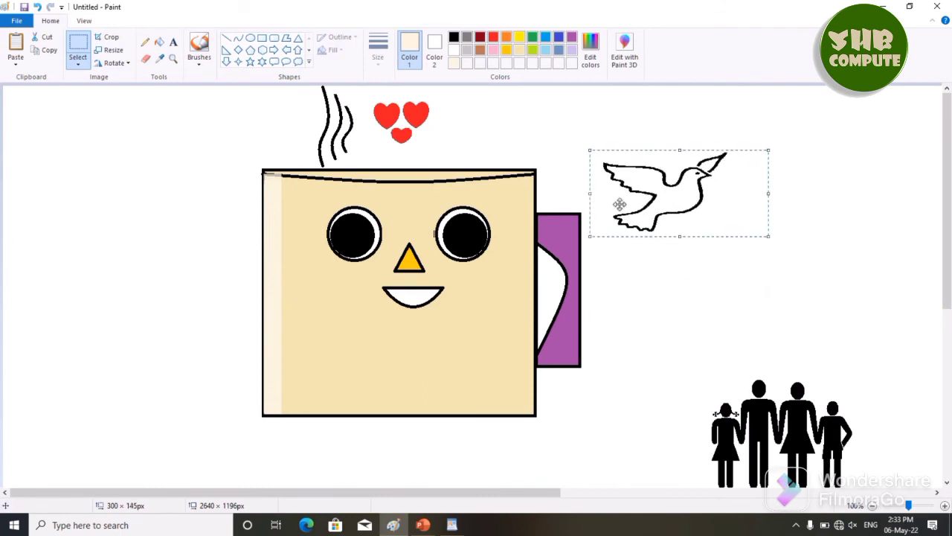
left_click_drag(622, 193, 56, 138)
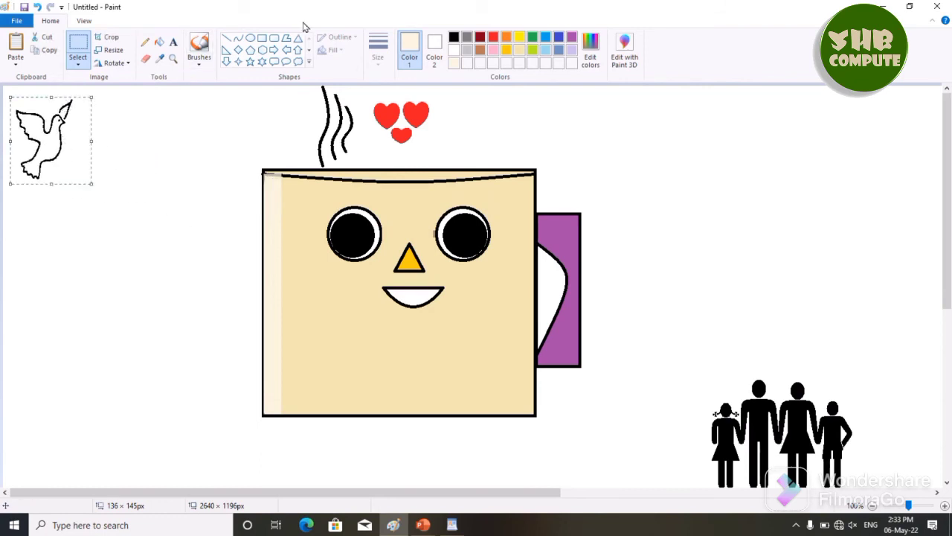
left_click(145, 146)
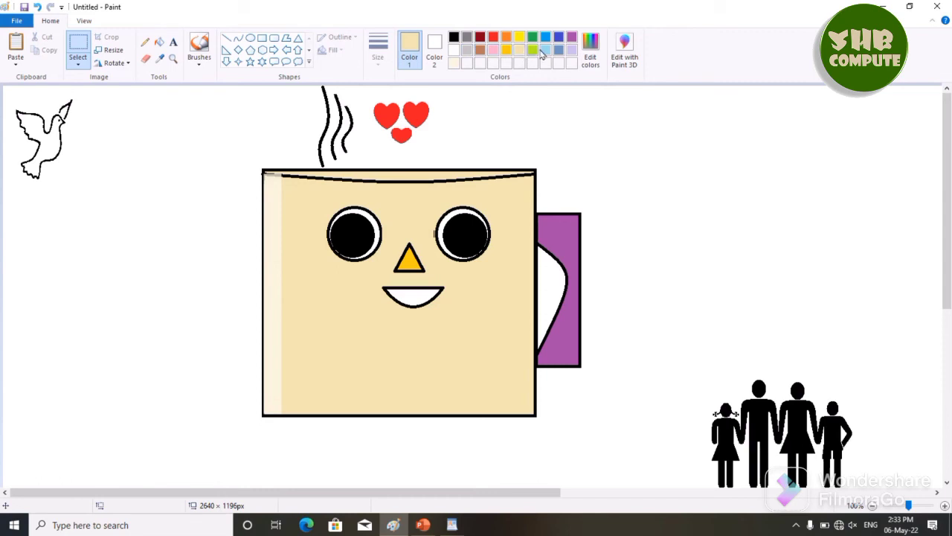
Set Color 1 to a custom pale blue with red 218, green 241 and blue 248.
left_click(591, 51)
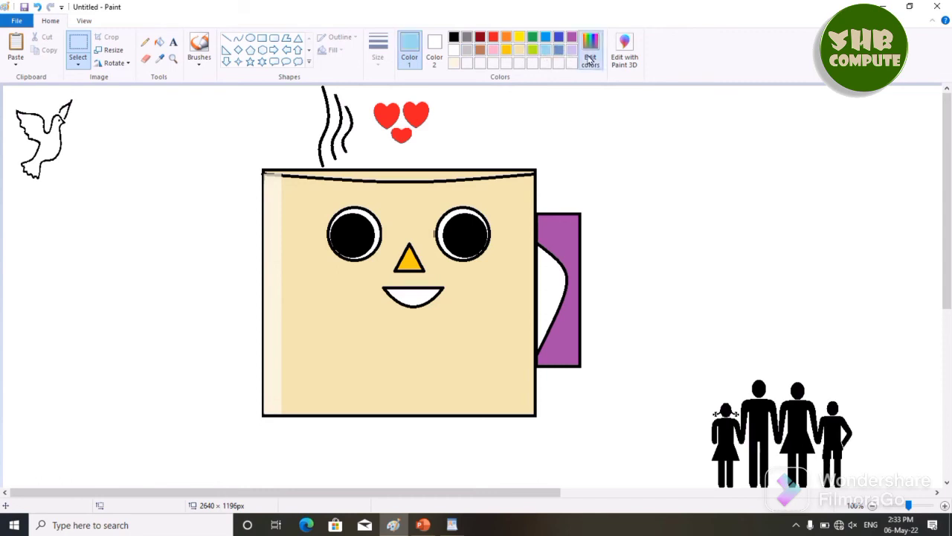
left_click_drag(607, 211, 603, 192)
left_click(358, 345)
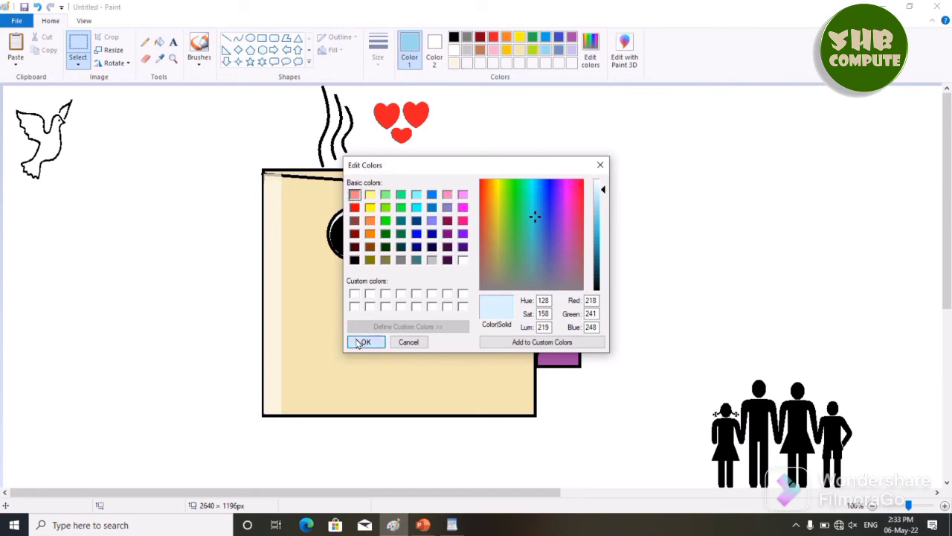
Fill the blank background around the mug with the custom pale blue.
left_click(158, 44)
left_click(100, 181)
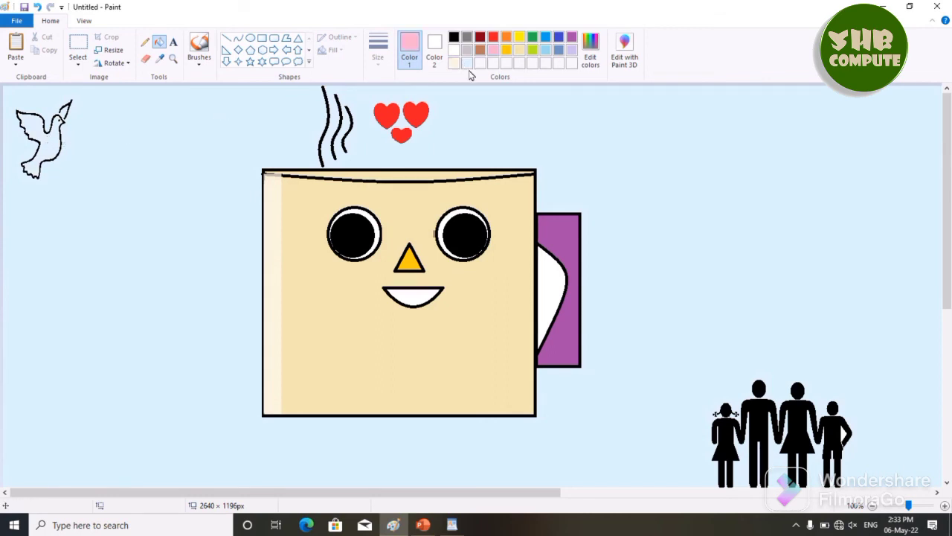
Try filling the background with light pink, and undo that fill.
left_click(243, 143)
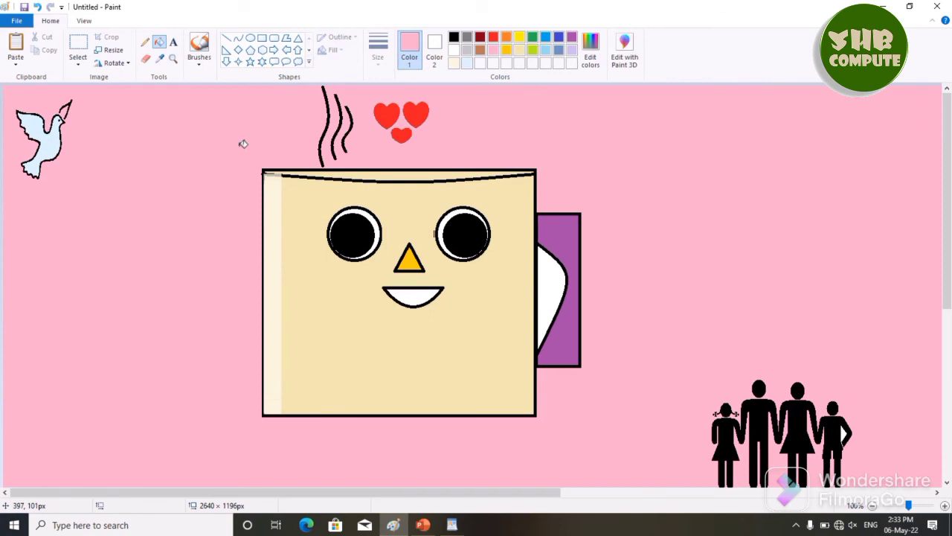
key("ctrl+z")
key("ctrl+z")
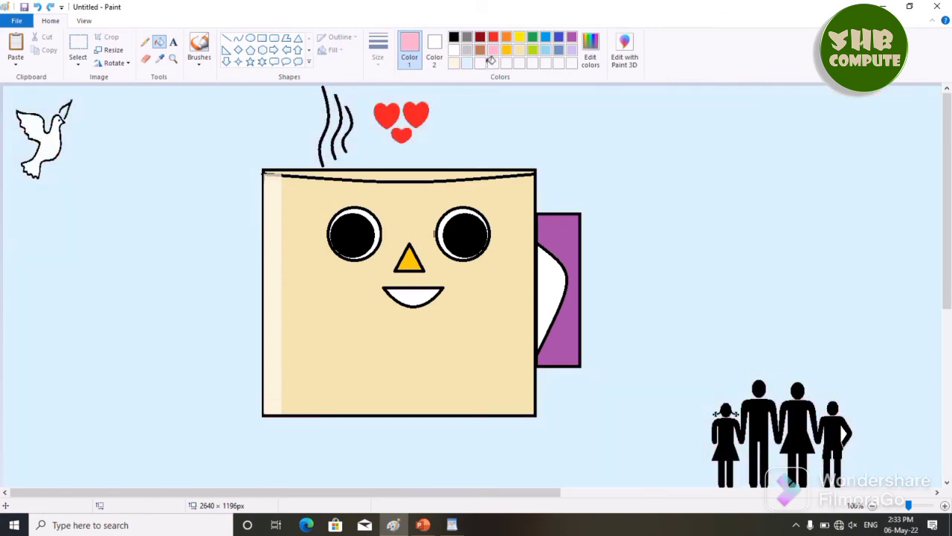
Fill the mug's handle with the same light tan as the mug's body.
left_click(520, 52)
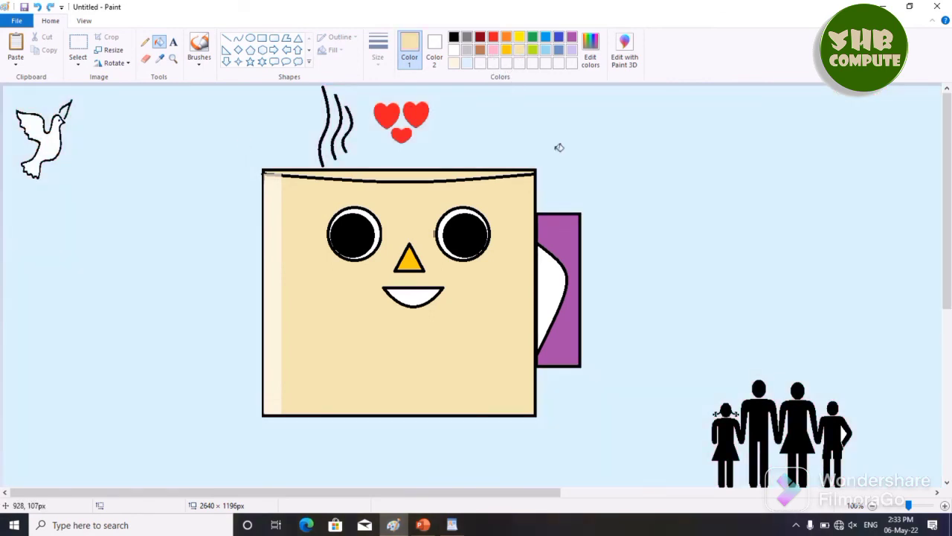
left_click(560, 227)
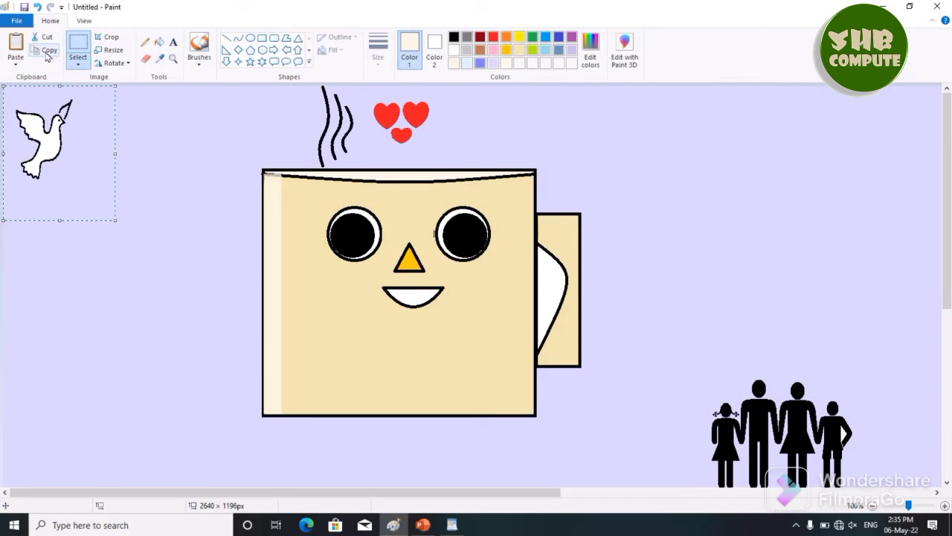
Place a copy of the selected dove just below the original and fill the copy's body with white.
left_click(47, 50)
left_click(16, 46)
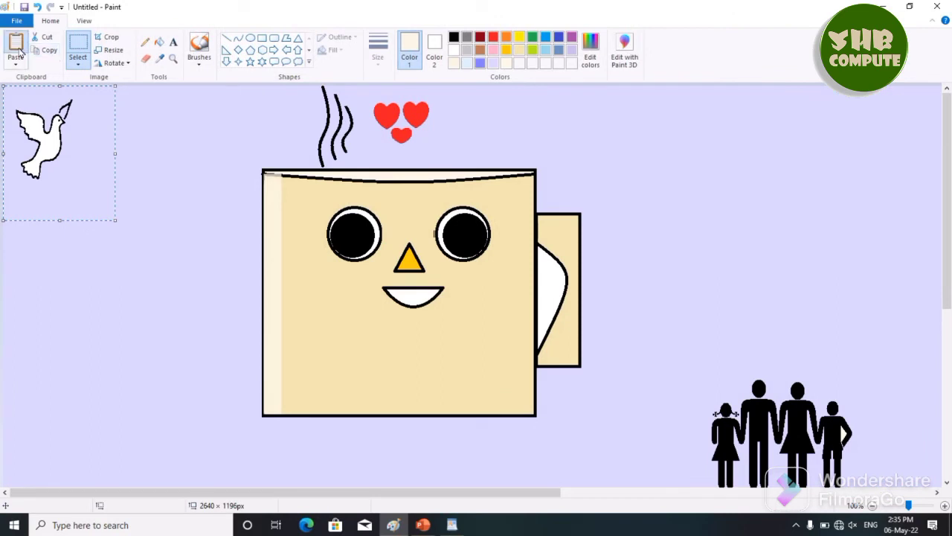
left_click_drag(68, 162, 81, 271)
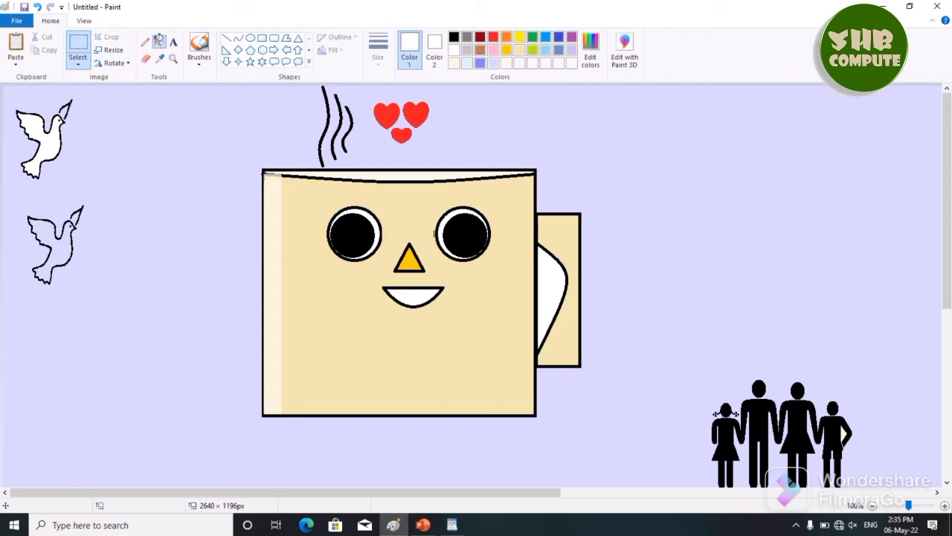
left_click(62, 239)
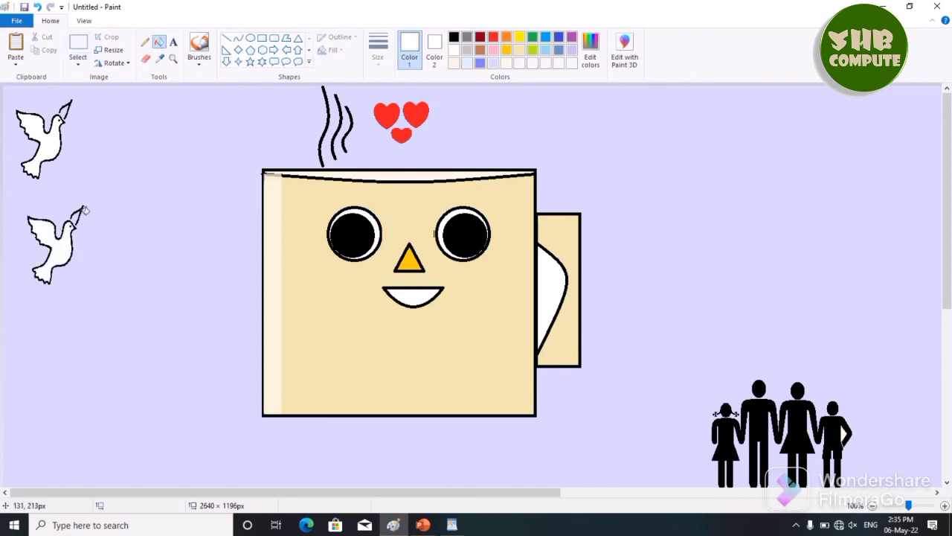